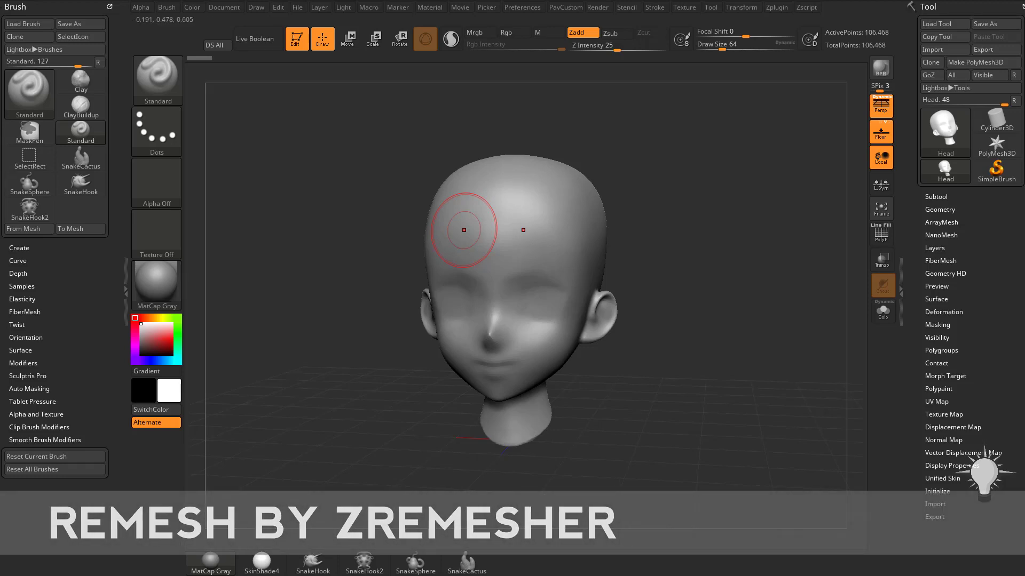
{"action": "left_click_drag", "start_coordinate": [675, 219], "coordinate": [634, 183]}
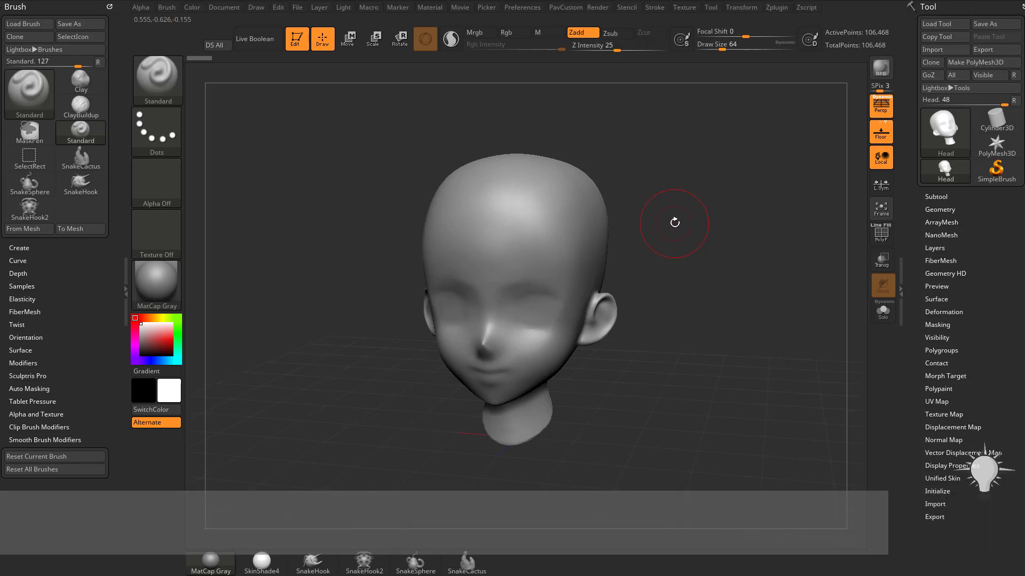
{"action": "left_click_drag", "start_coordinate": [694, 213], "coordinate": [661, 215], "text": "shift"}
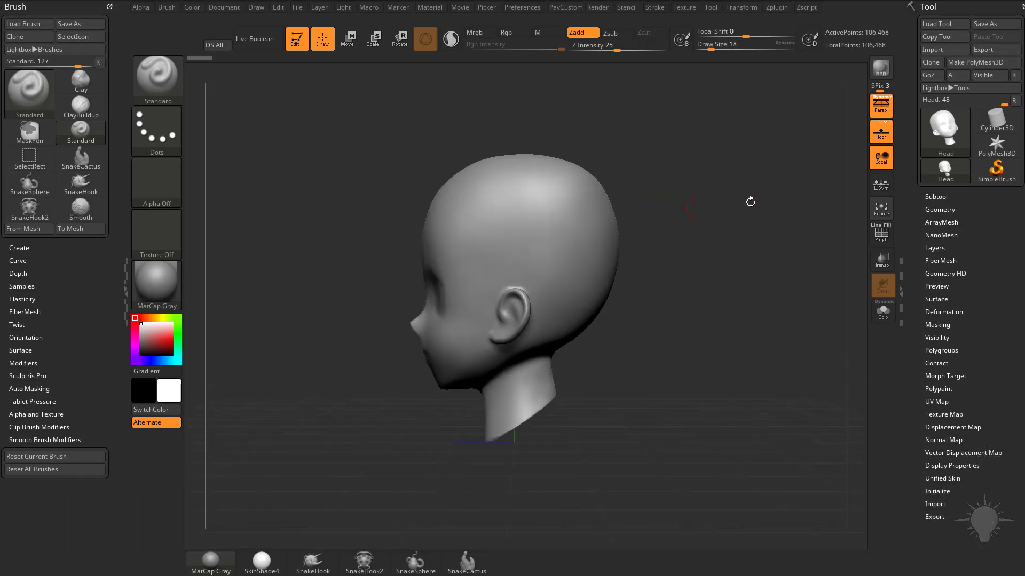
{"action": "left_click_drag", "start_coordinate": [711, 165], "coordinate": [704, 181]}
{"action": "key", "text": "comma"}
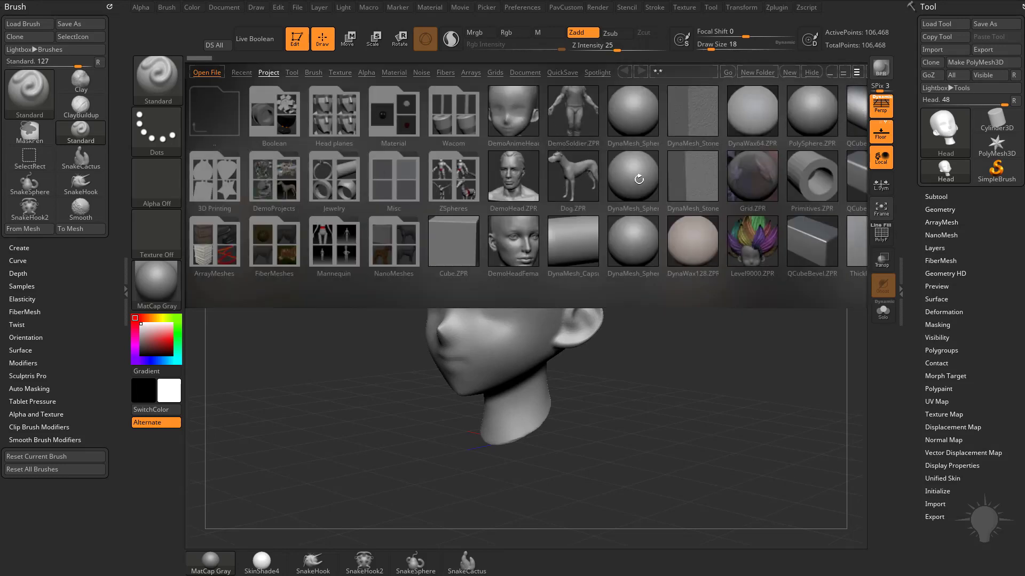
{"action": "key", "text": "comma"}
Turn off perspective and display the polygon wireframe on the head
{"action": "left_click_drag", "start_coordinate": [704, 201], "coordinate": [681, 190], "text": "shift"}
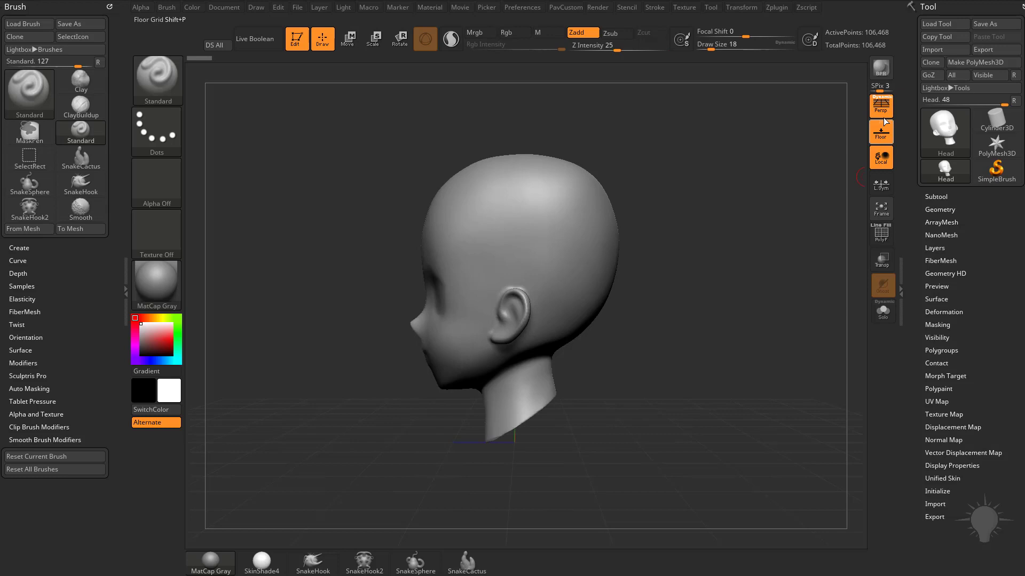
{"action": "key", "text": "p"}
{"action": "left_click", "coordinate": [879, 236]}
{"action": "left_click_drag", "start_coordinate": [750, 256], "coordinate": [587, 250]}
{"action": "left_click_drag", "start_coordinate": [719, 204], "coordinate": [721, 231], "text": "alt"}
Apply the Remesh By ZRemesher gizmo deformer to the head and adjust its X Symmetry
{"action": "key", "text": "w"}
{"action": "left_click", "coordinate": [465, 235]}
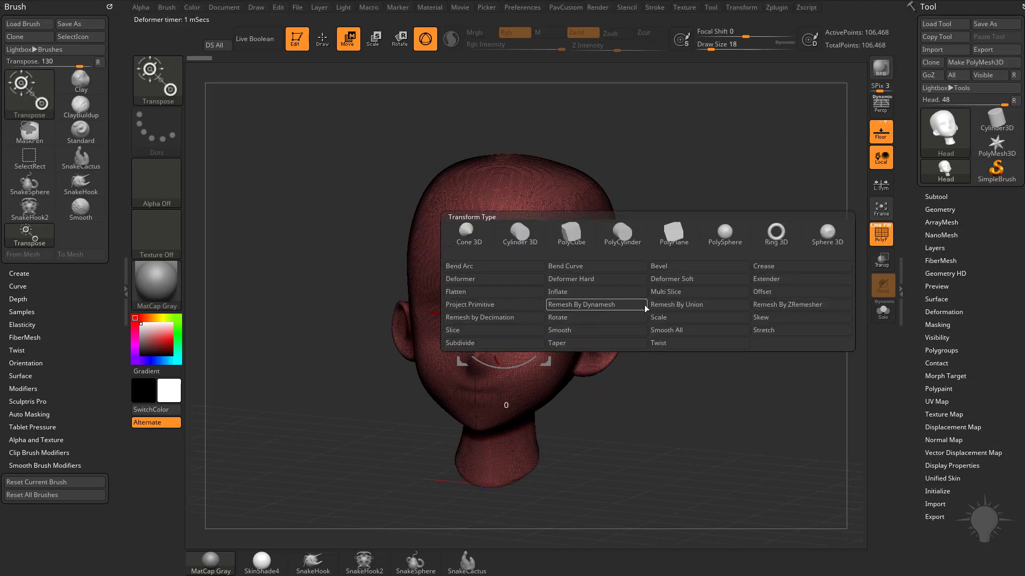
{"action": "left_click", "coordinate": [800, 305]}
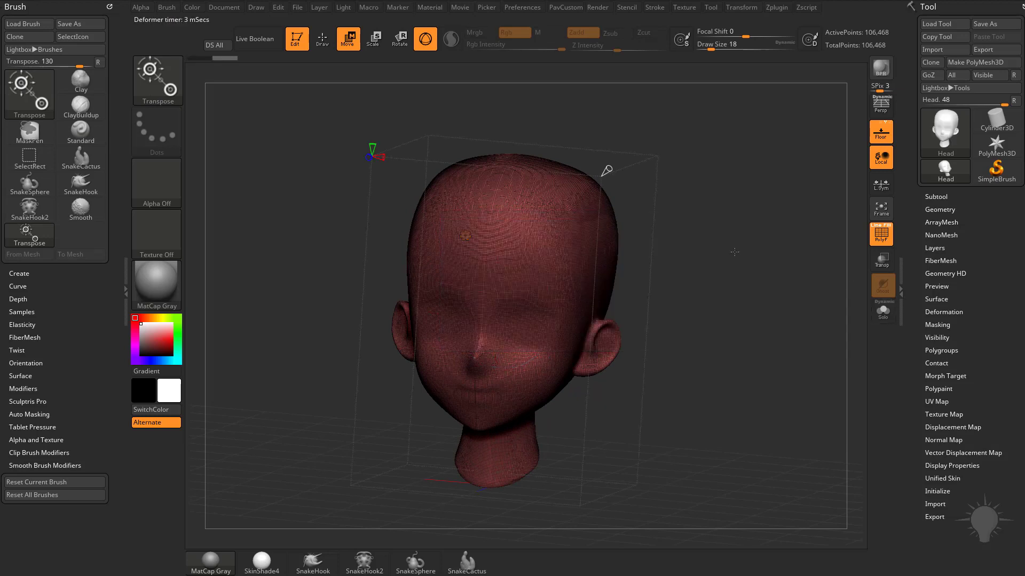
{"action": "left_click_drag", "start_coordinate": [718, 244], "coordinate": [758, 231]}
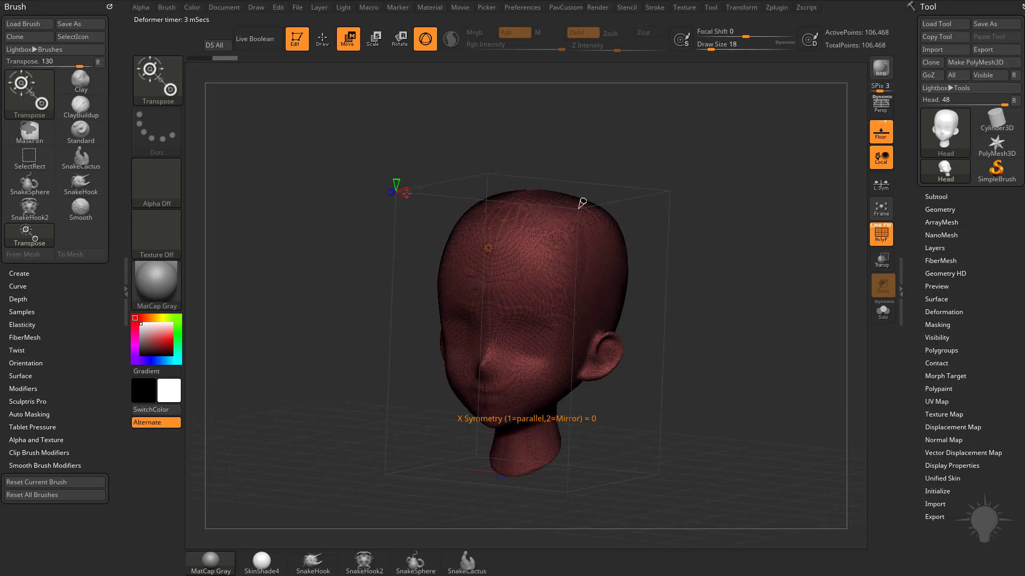
{"action": "left_click", "coordinate": [405, 193]}
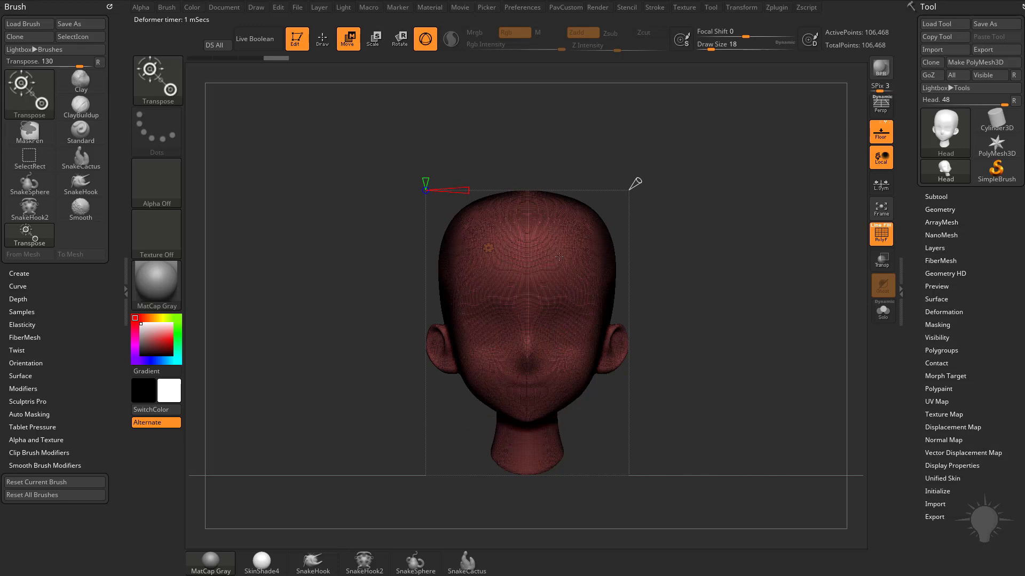
Remesh the head with the deformer's Target Polygons Count, reducing the count until the mesh is coarse
{"action": "left_click_drag", "start_coordinate": [507, 161], "coordinate": [711, 213]}
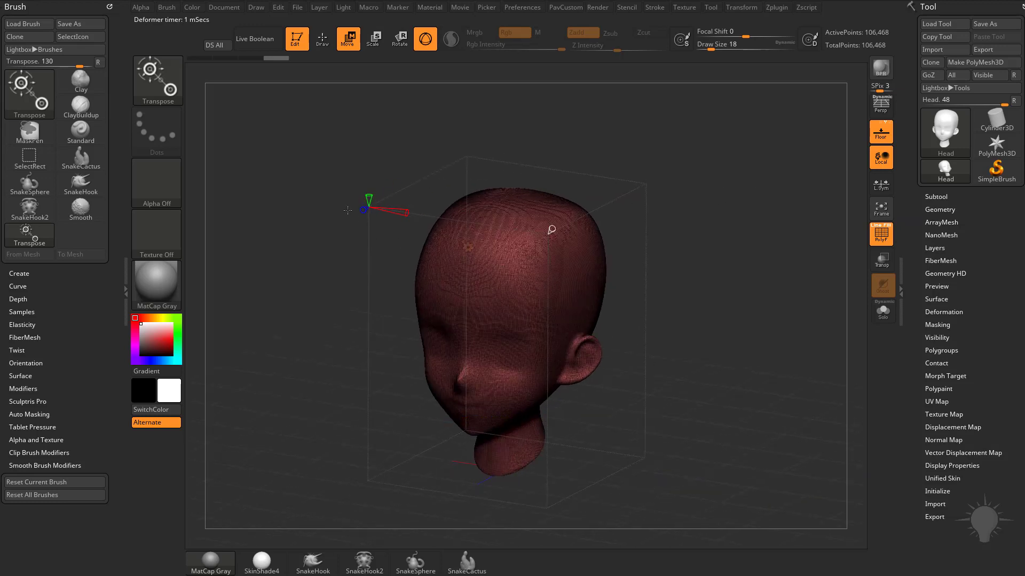
{"action": "left_click_drag", "start_coordinate": [347, 210], "coordinate": [454, 178]}
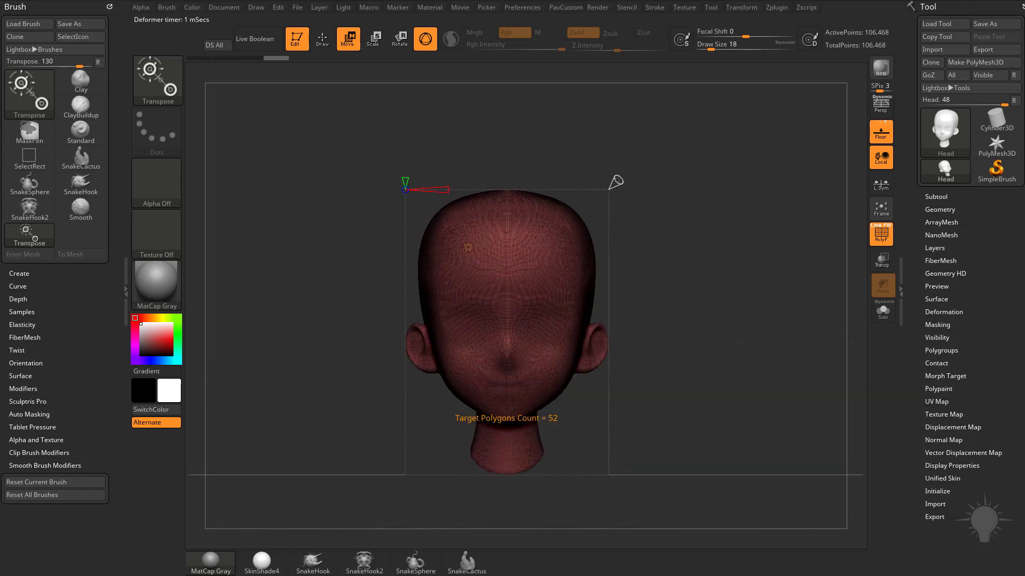
{"action": "left_click_drag", "start_coordinate": [616, 181], "coordinate": [673, 126]}
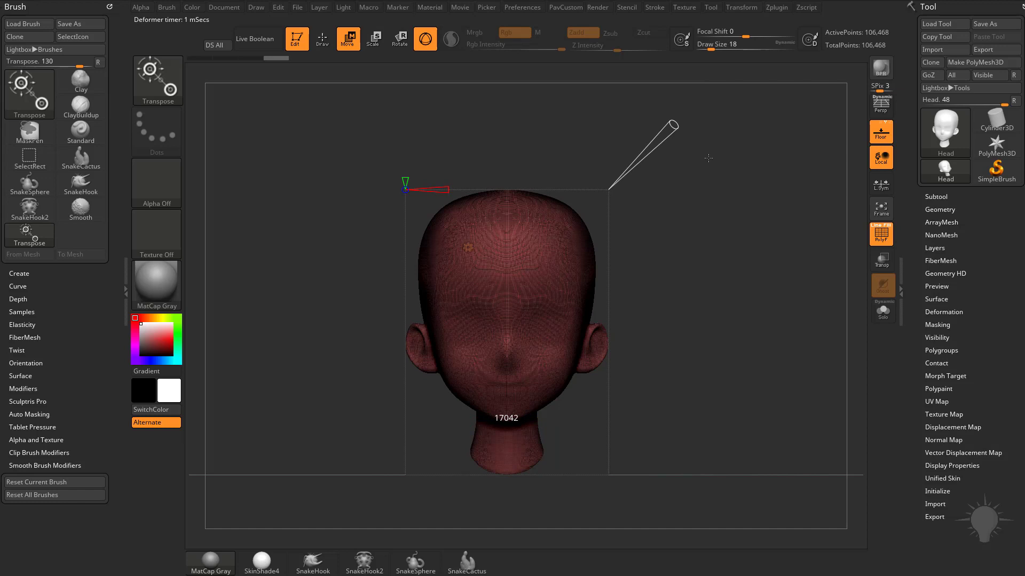
{"action": "left_click_drag", "start_coordinate": [708, 158], "coordinate": [667, 170]}
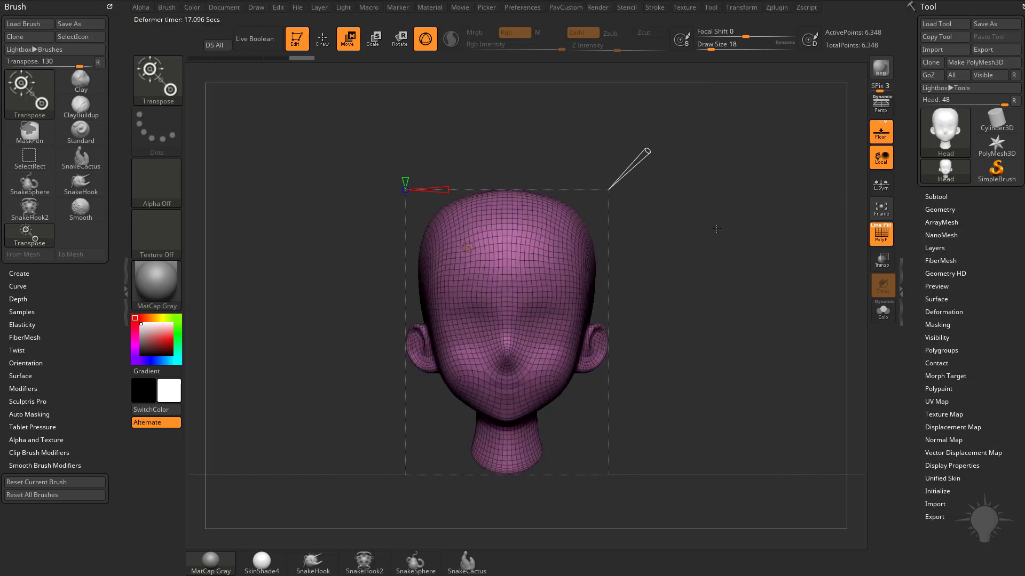
{"action": "left_click_drag", "start_coordinate": [647, 152], "coordinate": [635, 164]}
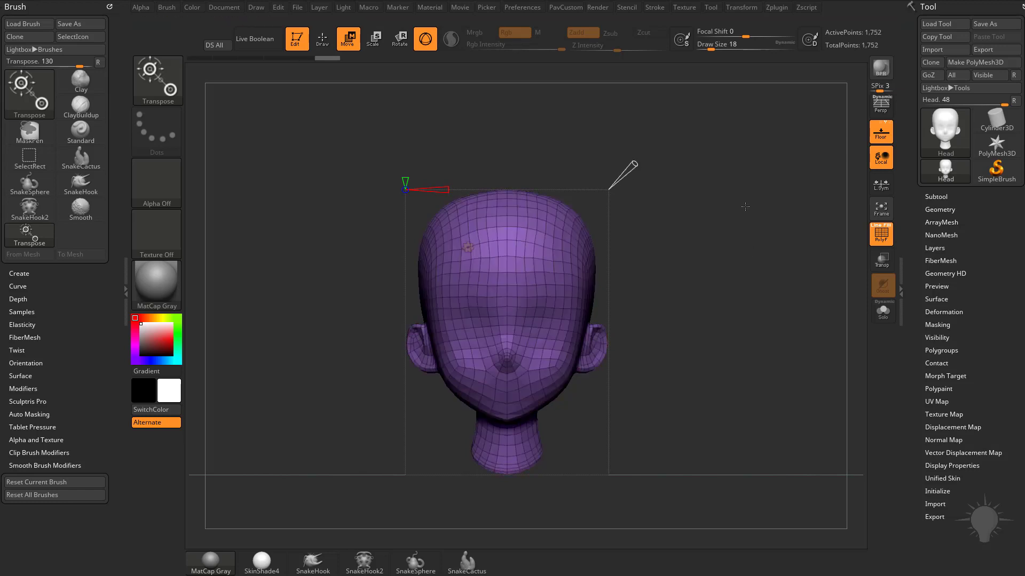
{"action": "mouse_move", "coordinate": [743, 206]}
{"action": "left_mouse_down"}
{"action": "mouse_move", "coordinate": [636, 225]}
{"action": "mouse_move", "coordinate": [751, 215]}
{"action": "mouse_move", "coordinate": [731, 219]}
{"action": "left_mouse_up"}
{"action": "left_click_drag", "start_coordinate": [477, 295], "coordinate": [722, 230]}
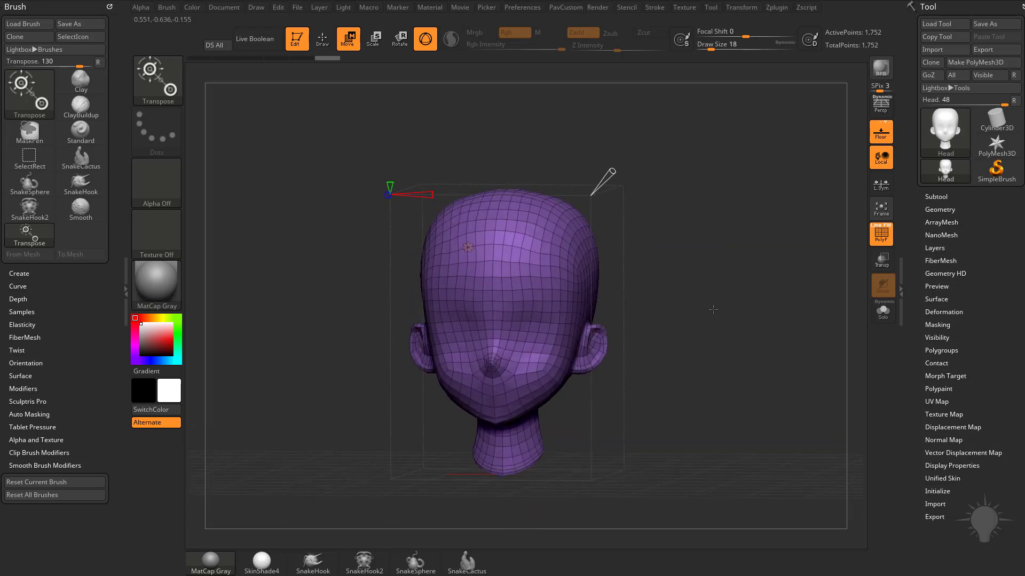
Undo the deformer's remeshes of the head and expose the ZRemesher geometry settings, with the head in edit and draw mode
{"action": "key", "text": "ctrl+z"}
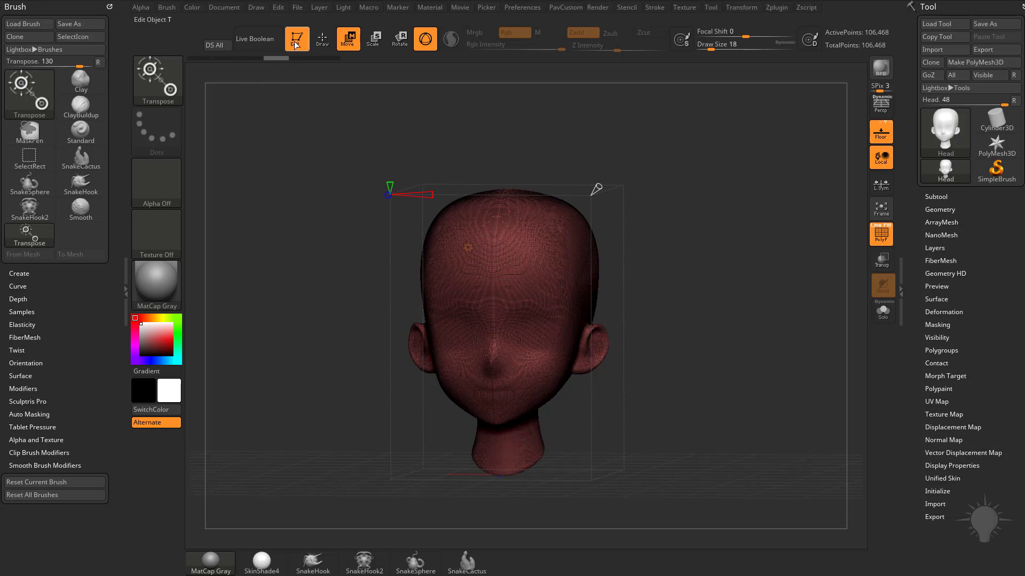
{"action": "left_click", "coordinate": [296, 42]}
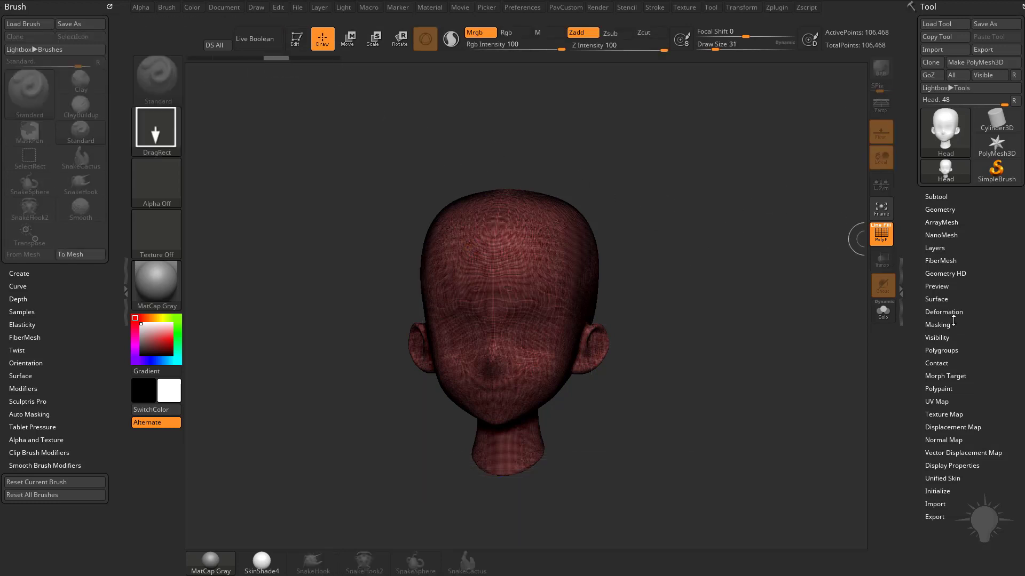
{"action": "left_click", "coordinate": [939, 210]}
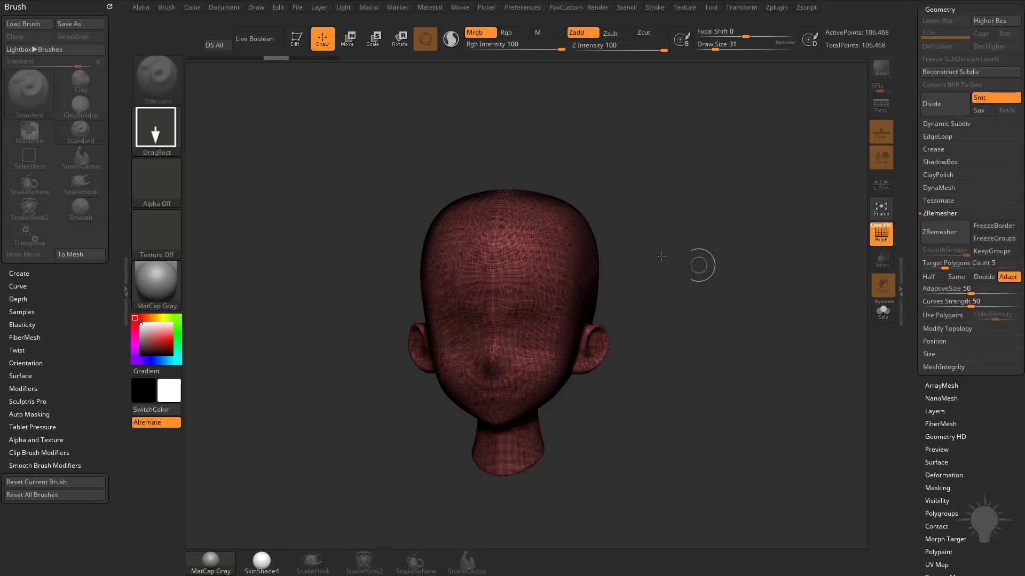
{"action": "key", "text": "w"}
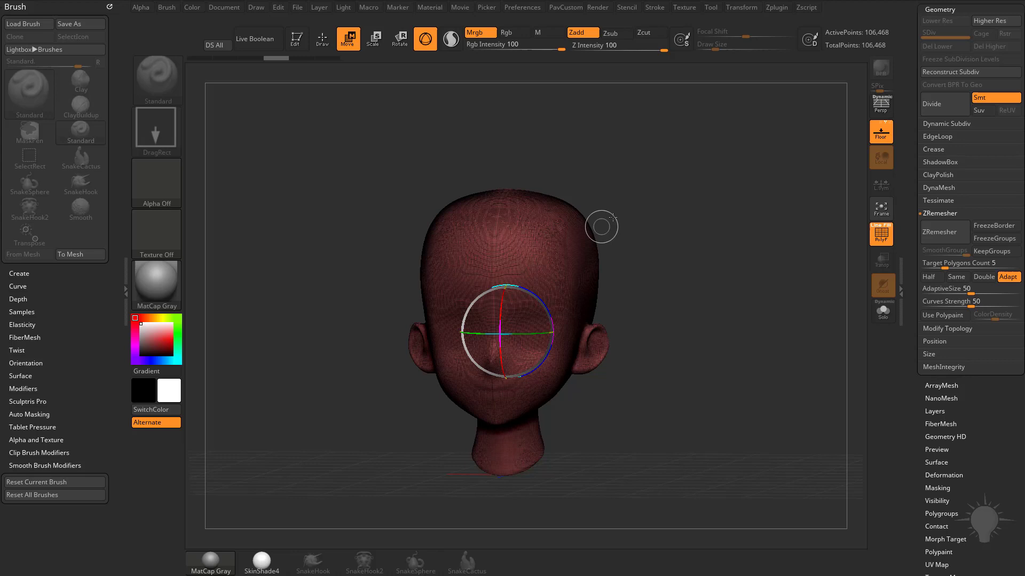
{"action": "key", "text": "q"}
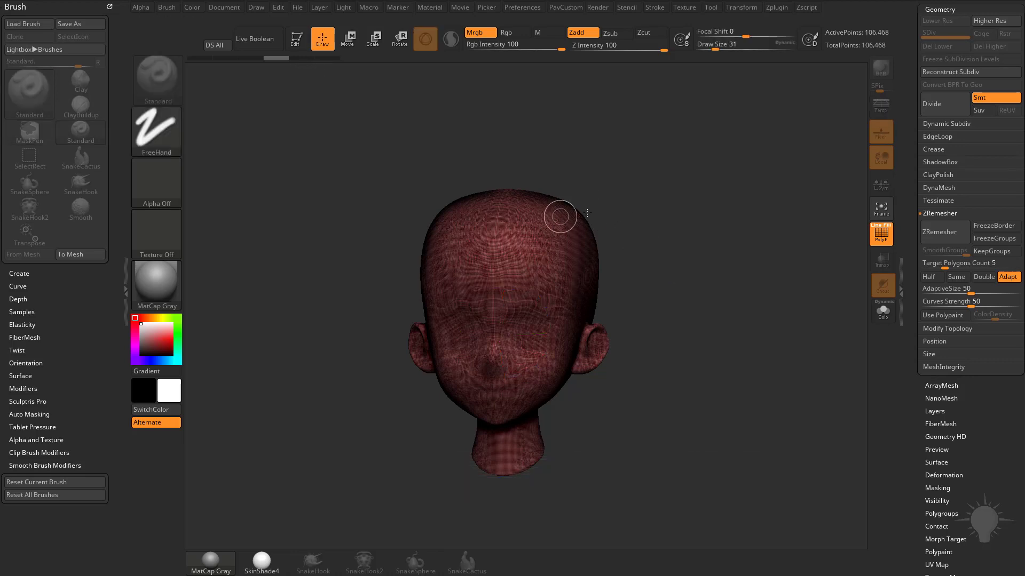
{"action": "key", "text": "t"}
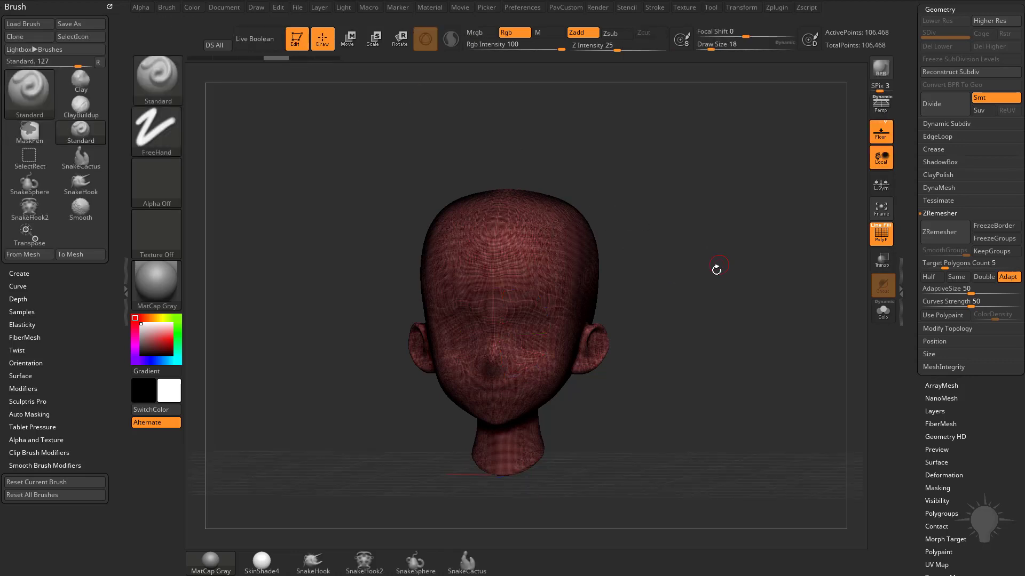
Slice a thin band off the neck's open lower end in side view with the SliceCurve brush
{"action": "mouse_move", "coordinate": [715, 270]}
{"action": "left_mouse_down"}
{"action": "mouse_move", "coordinate": [760, 247]}
{"action": "mouse_move", "coordinate": [350, 233]}
{"action": "left_mouse_up"}
{"action": "left_click", "coordinate": [157, 80], "text": "ctrl+shift"}
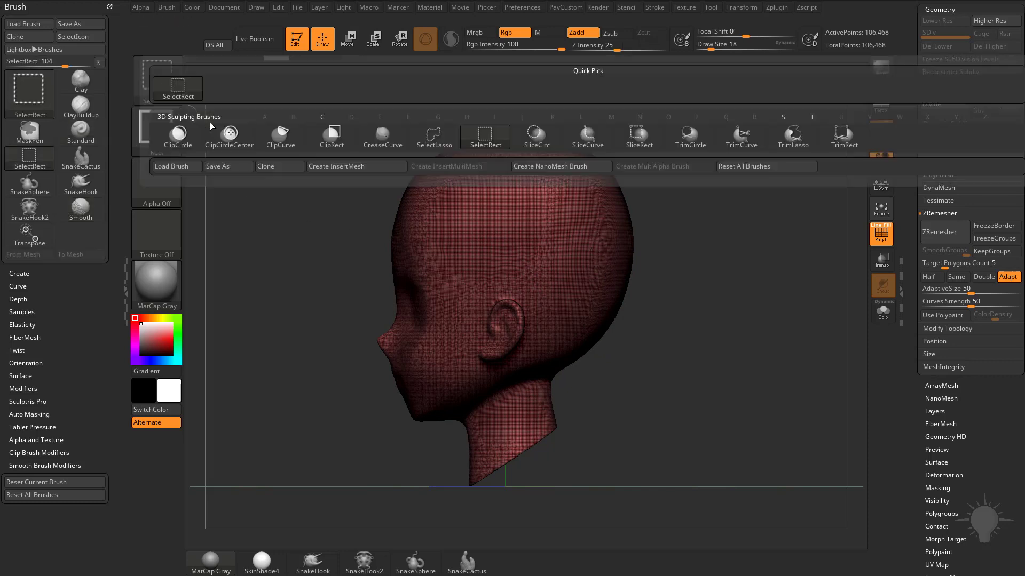
{"action": "left_click", "coordinate": [739, 140], "text": "ctrl+shift"}
{"action": "left_click", "coordinate": [156, 80], "text": "ctrl+shift"}
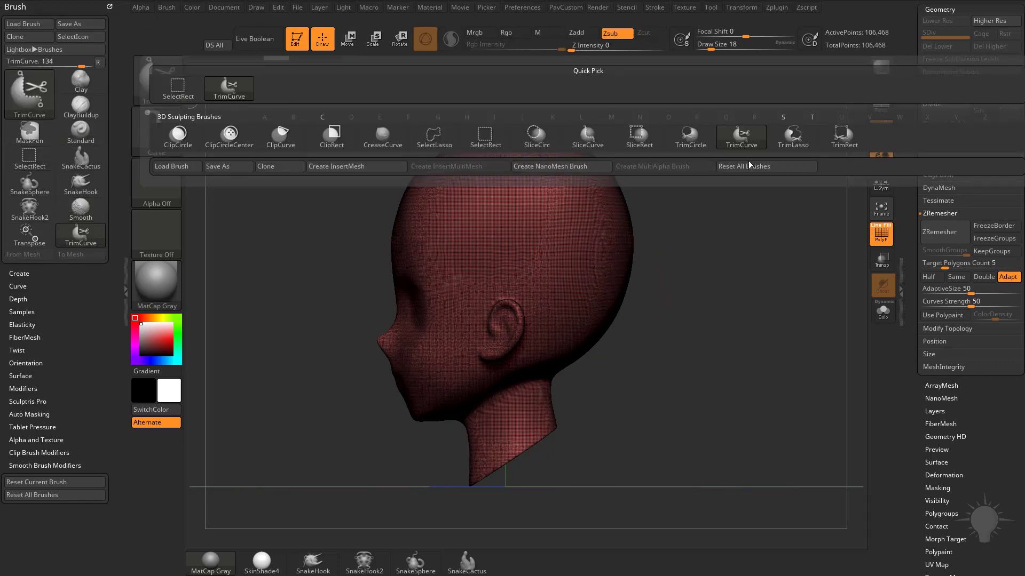
{"action": "left_click", "coordinate": [588, 137]}
{"action": "mouse_move", "coordinate": [675, 363]}
{"action": "left_mouse_down"}
{"action": "mouse_move", "coordinate": [322, 553]}
{"action": "mouse_move", "coordinate": [318, 543]}
{"action": "mouse_move", "coordinate": [361, 540]}
{"action": "mouse_move", "coordinate": [432, 501]}
{"action": "left_mouse_up"}
{"action": "left_click_drag", "start_coordinate": [699, 427], "coordinate": [606, 344]}
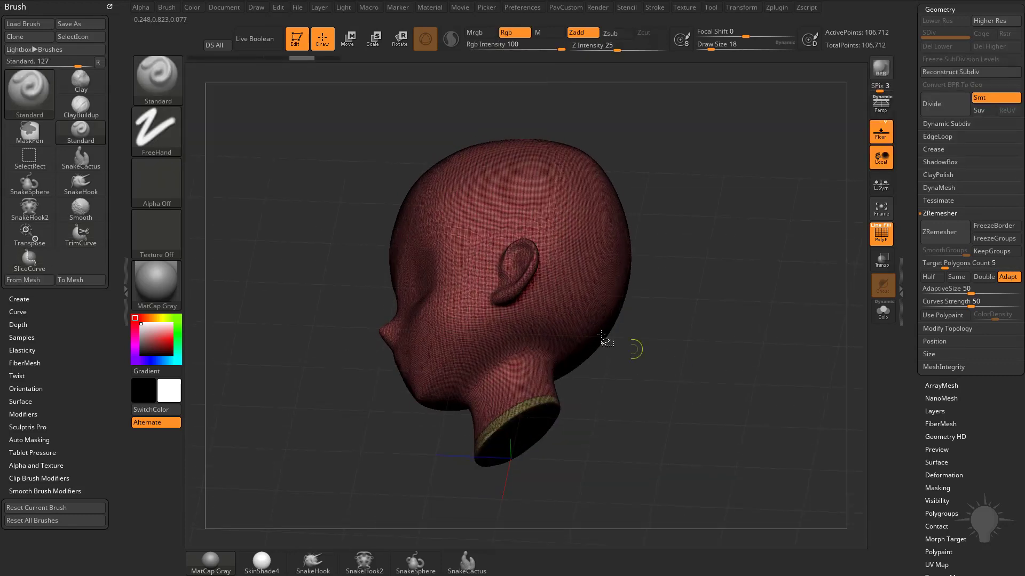
Isolate the main head polygroup and delete the hidden band at the base of the neck
{"action": "left_click", "coordinate": [569, 278], "text": "ctrl+shift"}
{"action": "key", "text": "2"}
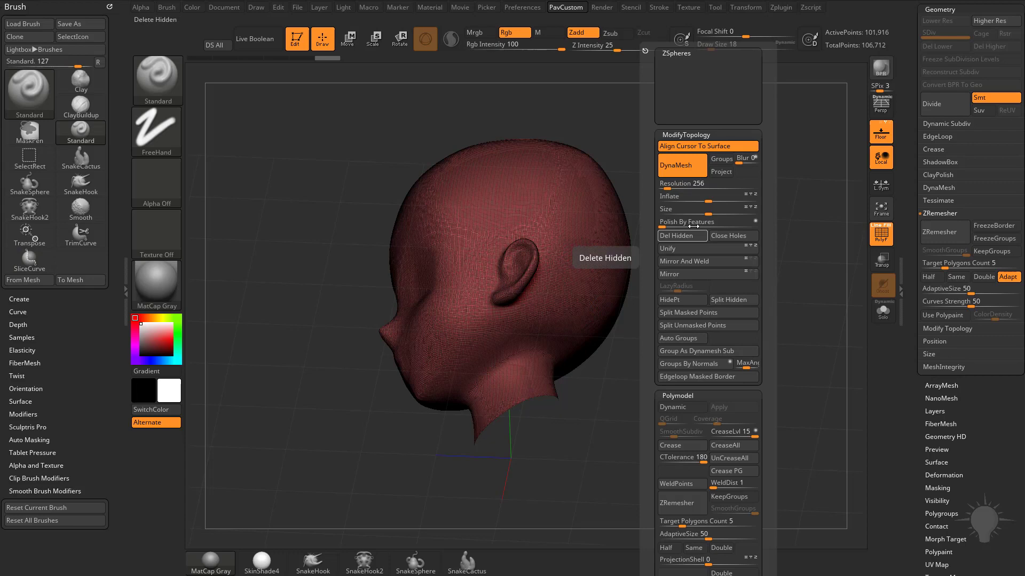
{"action": "left_click", "coordinate": [683, 238]}
Slice the head in side view from below the jaw, past the front of the ear, to the crown, separating the face polygroup
{"action": "mouse_move", "coordinate": [682, 318]}
{"action": "left_mouse_down"}
{"action": "mouse_move", "coordinate": [710, 299]}
{"action": "mouse_move", "coordinate": [750, 290]}
{"action": "mouse_move", "coordinate": [753, 299]}
{"action": "mouse_move", "coordinate": [740, 252]}
{"action": "mouse_move", "coordinate": [698, 245]}
{"action": "left_mouse_up"}
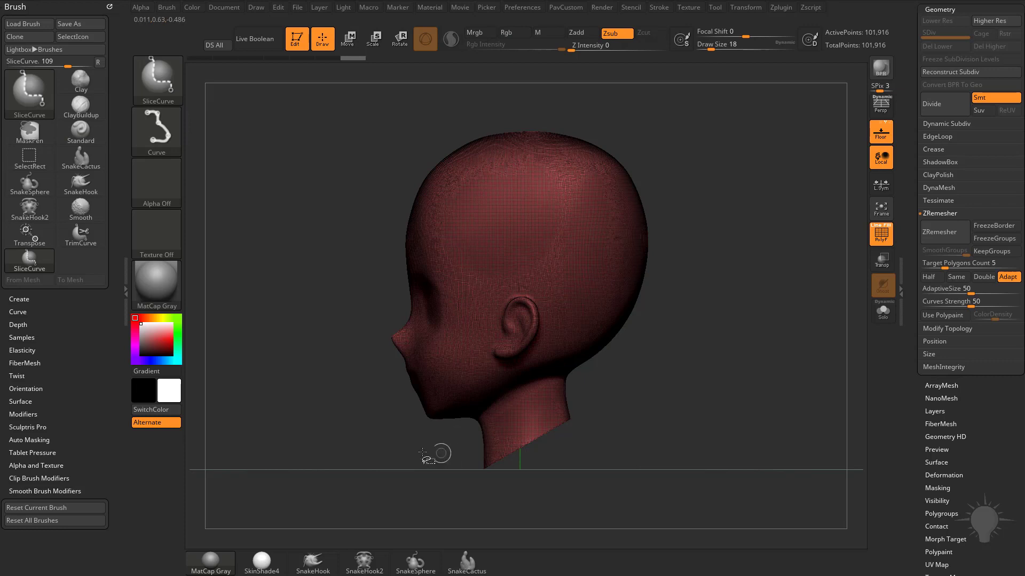
{"action": "left_click_drag", "start_coordinate": [382, 462], "coordinate": [256, 374], "text": "ctrl+shift"}
{"action": "mouse_move", "coordinate": [336, 461]}
{"action": "left_mouse_down", "text": "ctrl+shift"}
{"action": "mouse_move", "coordinate": [439, 410]}
{"action": "mouse_move", "coordinate": [411, 315]}
{"action": "mouse_move", "coordinate": [441, 403]}
{"action": "mouse_move", "coordinate": [384, 263]}
{"action": "mouse_move", "coordinate": [406, 350]}
{"action": "mouse_move", "coordinate": [439, 412]}
{"action": "mouse_move", "coordinate": [463, 389]}
{"action": "mouse_move", "coordinate": [527, 213]}
{"action": "mouse_move", "coordinate": [528, 101]}
{"action": "left_mouse_up", "text": "ctrl+shift"}
{"action": "left_click_drag", "start_coordinate": [696, 227], "coordinate": [608, 224]}
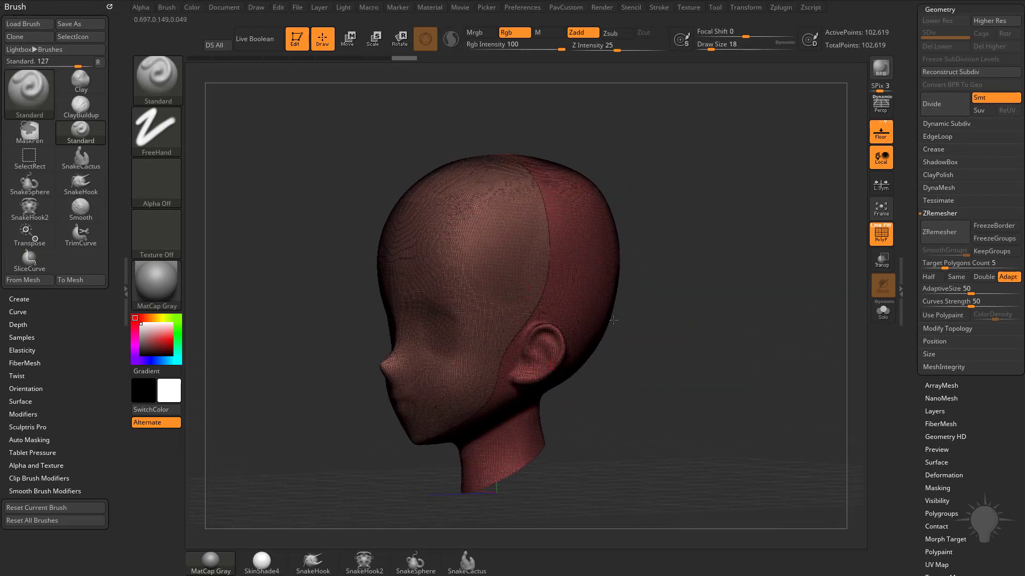
Enable KeepGroups for ZRemesher and set AdaptiveSize to 0
{"action": "left_click", "coordinate": [993, 251]}
{"action": "left_click", "coordinate": [989, 263]}
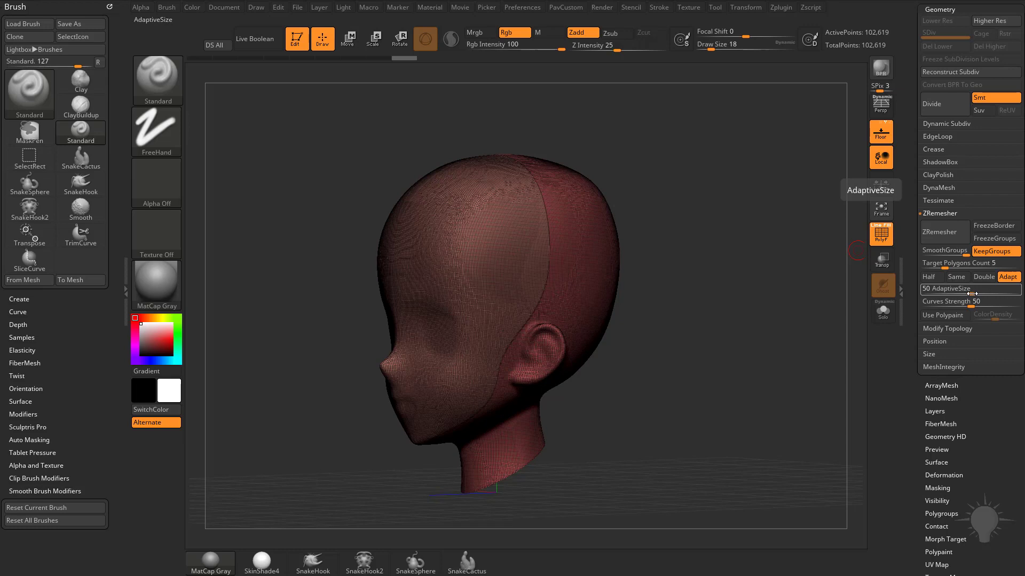
{"action": "left_click_drag", "start_coordinate": [972, 293], "coordinate": [940, 293]}
{"action": "left_click_drag", "start_coordinate": [940, 293], "coordinate": [981, 293]}
{"action": "left_click_drag", "start_coordinate": [980, 293], "coordinate": [915, 294]}
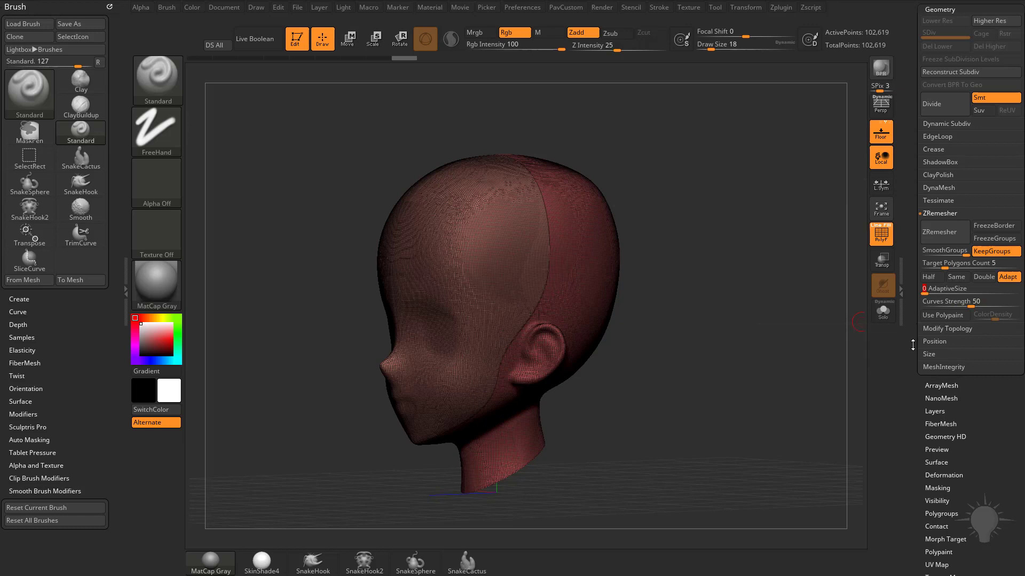
Set the ZRemesher polygon target to Half and remesh the head
{"action": "left_click", "coordinate": [929, 277]}
{"action": "left_click", "coordinate": [882, 234]}
{"action": "left_click", "coordinate": [881, 234]}
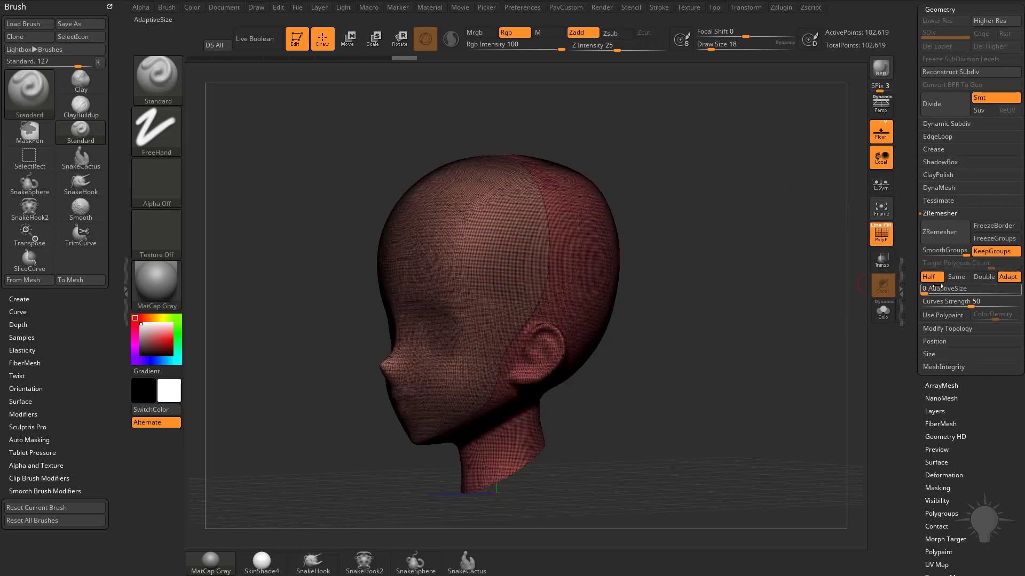
{"action": "left_click", "coordinate": [944, 231]}
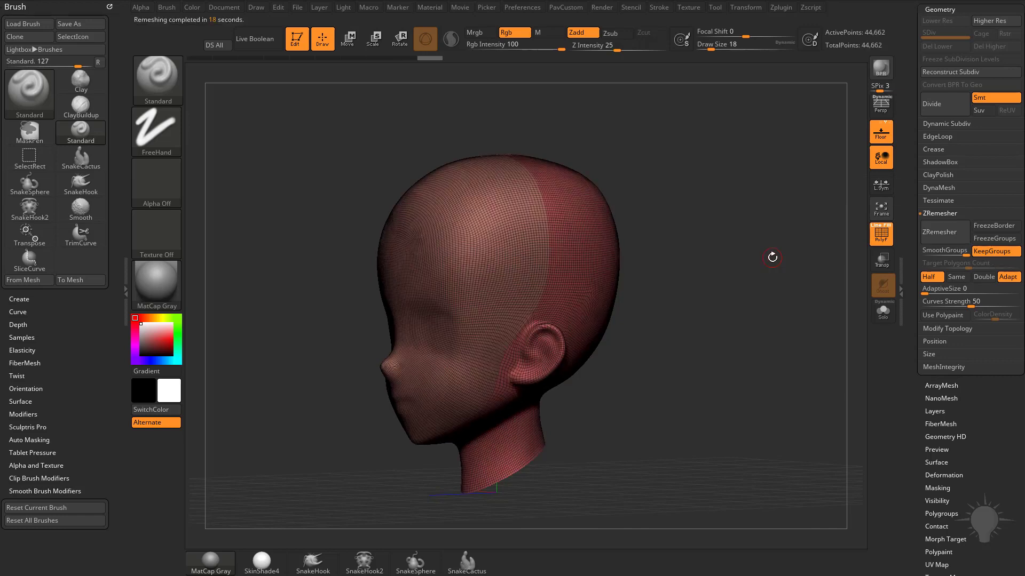
{"action": "left_click_drag", "start_coordinate": [771, 256], "coordinate": [760, 264]}
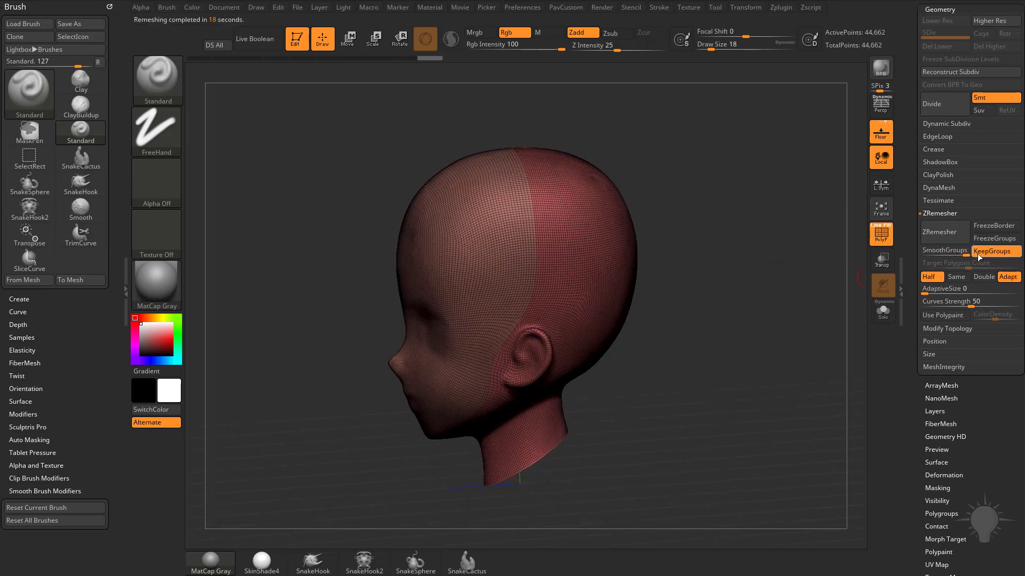
Choose the ZRemesherGuides brush and dismiss the note about dynamic draw size
{"action": "left_click_drag", "start_coordinate": [799, 310], "coordinate": [678, 259]}
{"action": "key", "text": "b"}
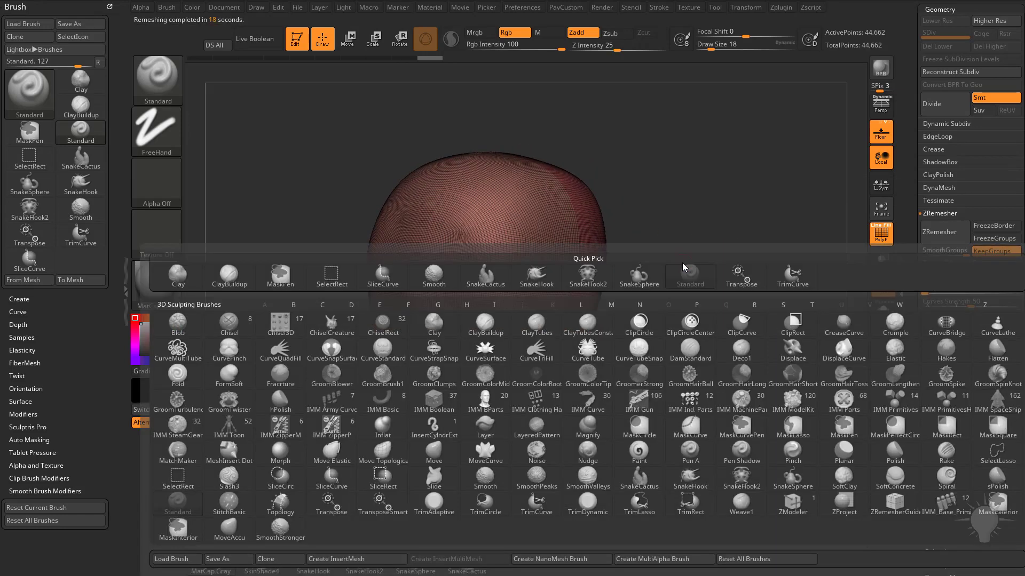
{"action": "key", "text": "z"}
{"action": "left_click", "coordinate": [890, 497]}
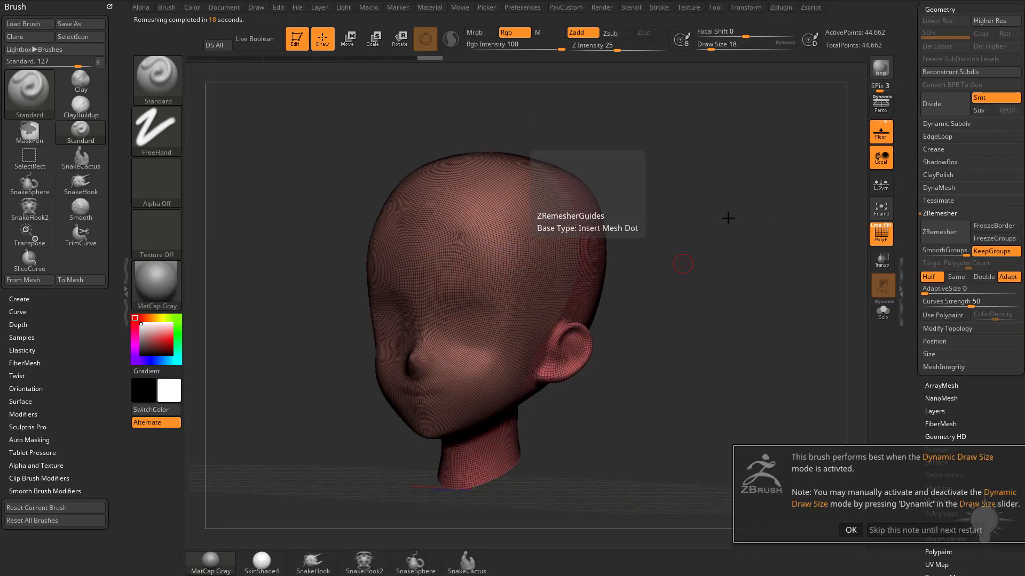
{"action": "left_click", "coordinate": [851, 530]}
Draw ZRemesher guide curves on the face, one arching over the eye and one looping from the nose bridge around the mouth
{"action": "right_click_drag", "start_coordinate": [780, 389], "coordinate": [782, 297], "text": "ctrl"}
{"action": "left_click_drag", "start_coordinate": [782, 297], "coordinate": [832, 297]}
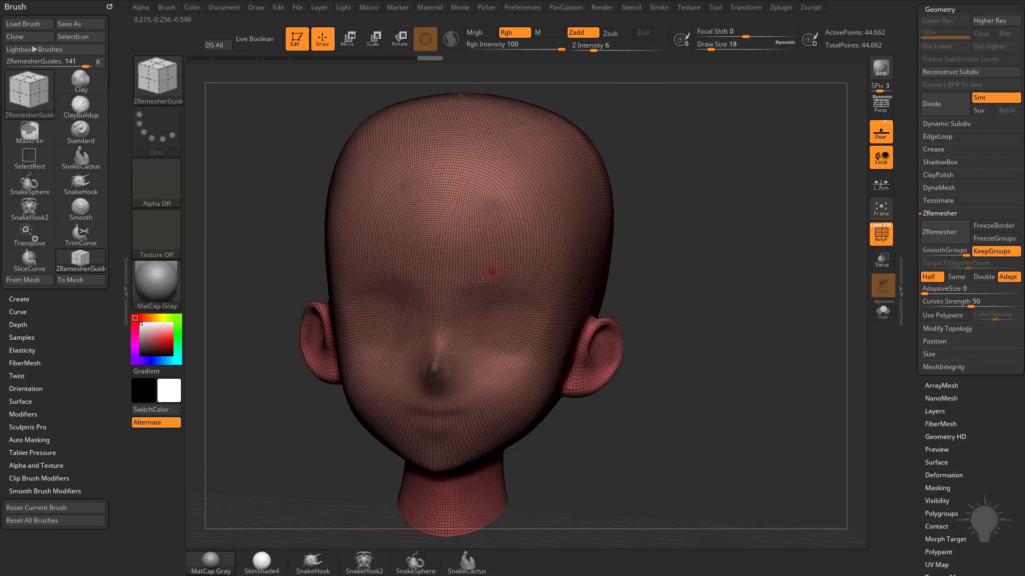
{"action": "left_click_drag", "start_coordinate": [461, 285], "coordinate": [578, 309]}
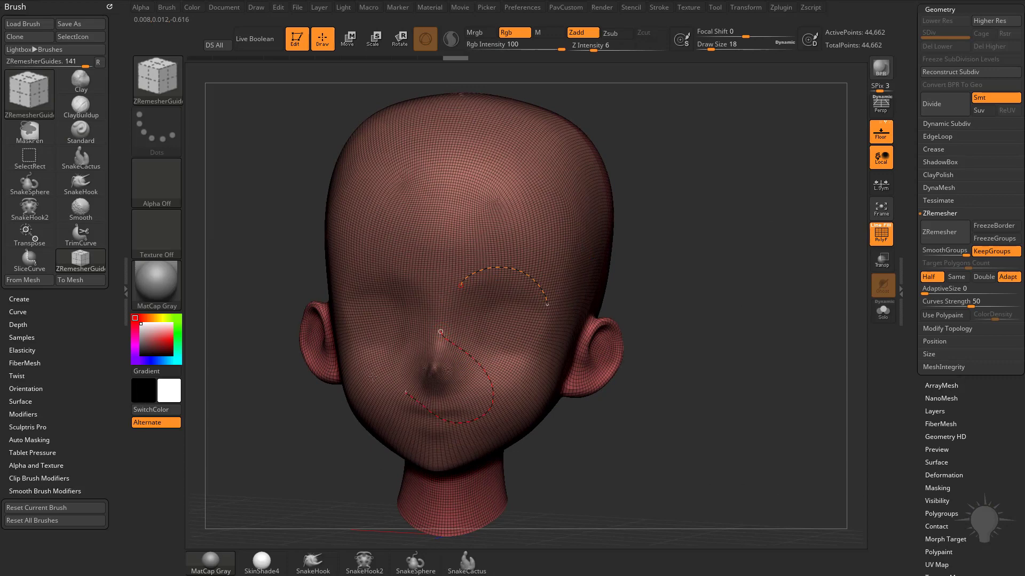
Duplicate the Head subtool to keep the dense original as a separate copy
{"action": "left_click_drag", "start_coordinate": [702, 284], "coordinate": [741, 297]}
{"action": "left_click_drag", "start_coordinate": [906, 270], "coordinate": [904, 362]}
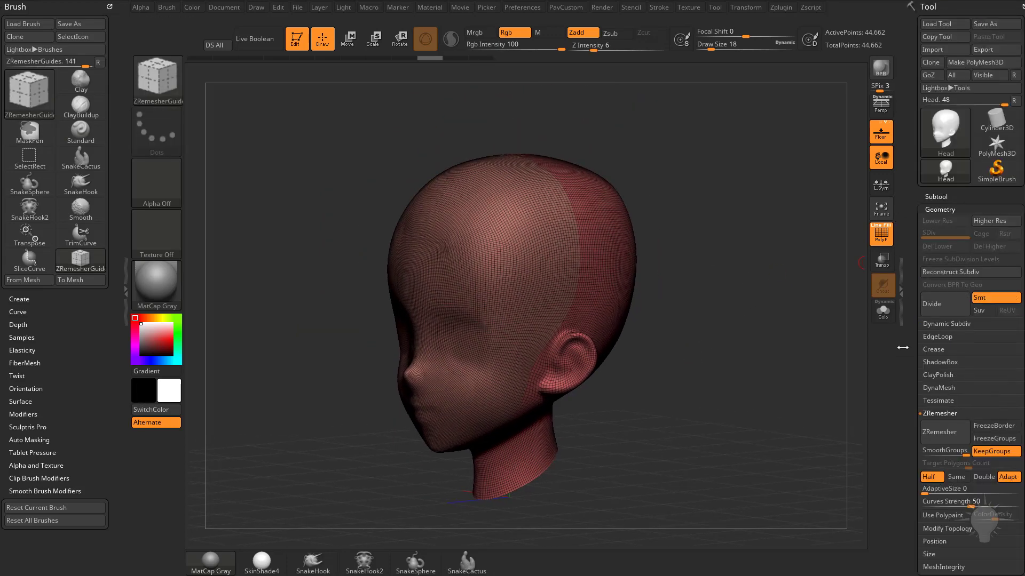
{"action": "left_click", "coordinate": [955, 195]}
{"action": "scroll", "coordinate": [943, 373], "scroll_direction": "down", "scroll_amount": 3}
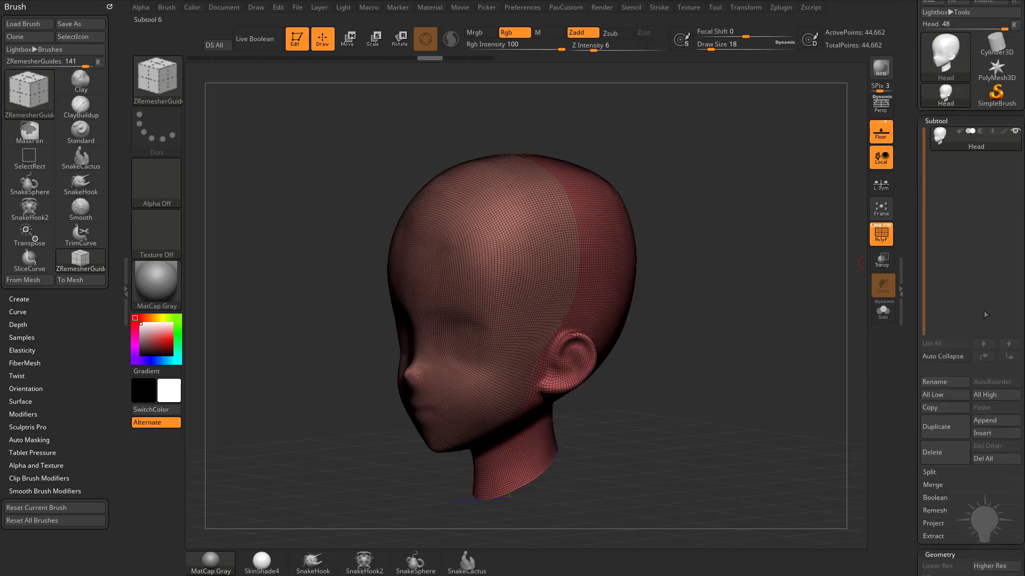
{"action": "left_click", "coordinate": [942, 425]}
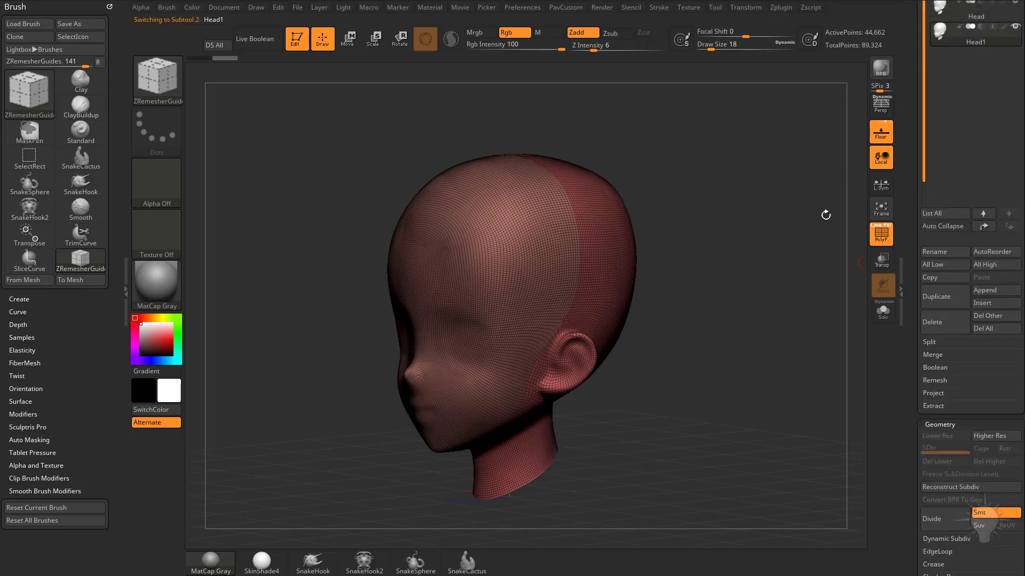
Remesh the duplicated head with ZRemesher at Half, keeping KeepGroups enabled and AdaptiveSize at 0
{"action": "left_click_drag", "start_coordinate": [906, 346], "coordinate": [907, 213]}
{"action": "left_click_drag", "start_coordinate": [762, 261], "coordinate": [795, 257]}
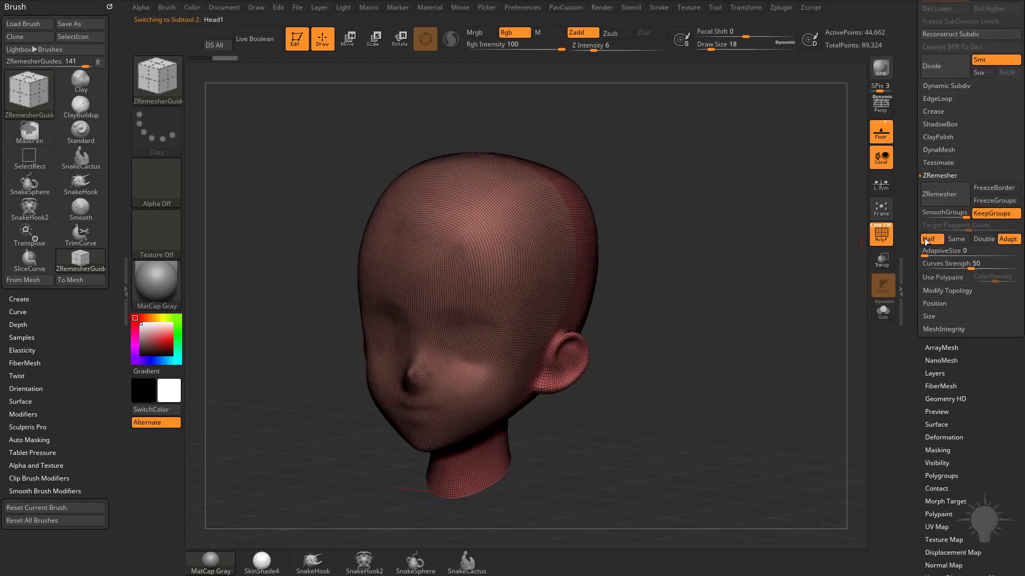
{"action": "left_click", "coordinate": [946, 198]}
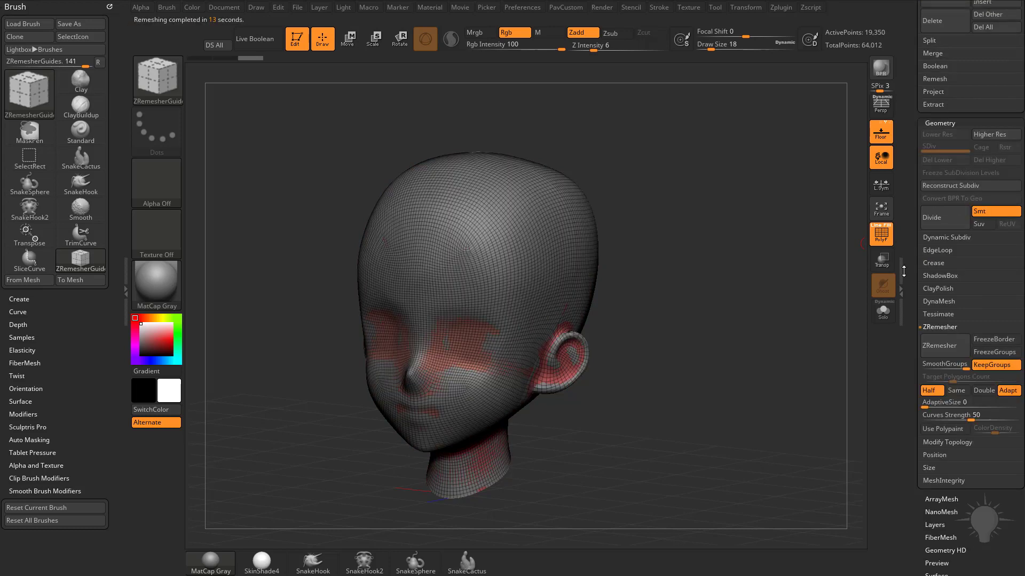
{"action": "left_click_drag", "start_coordinate": [604, 281], "coordinate": [475, 283]}
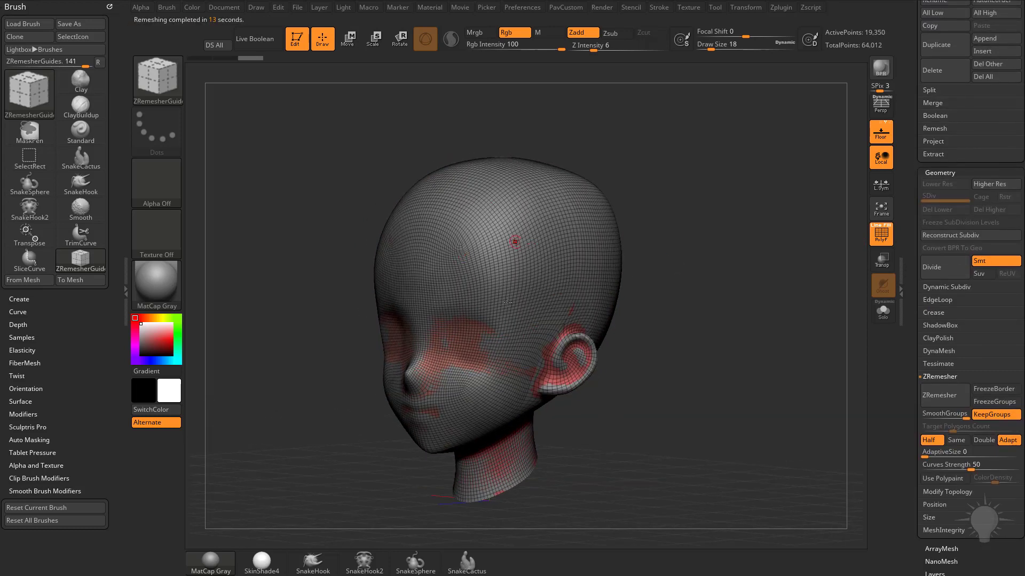
{"action": "key", "text": "shift"}
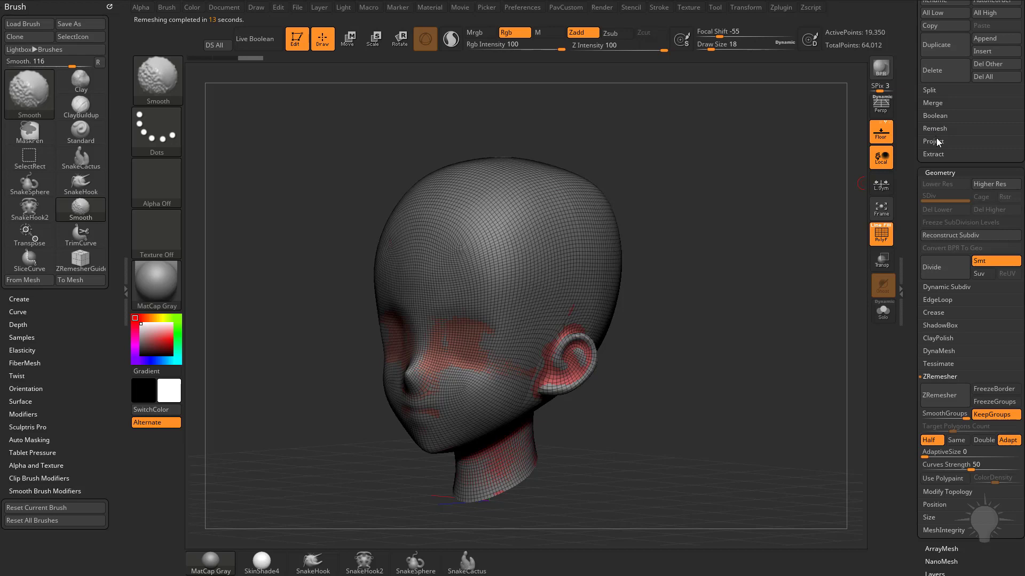
Open the subtool Project settings and check the original and duplicate heads in the subtool list
{"action": "left_click", "coordinate": [936, 141]}
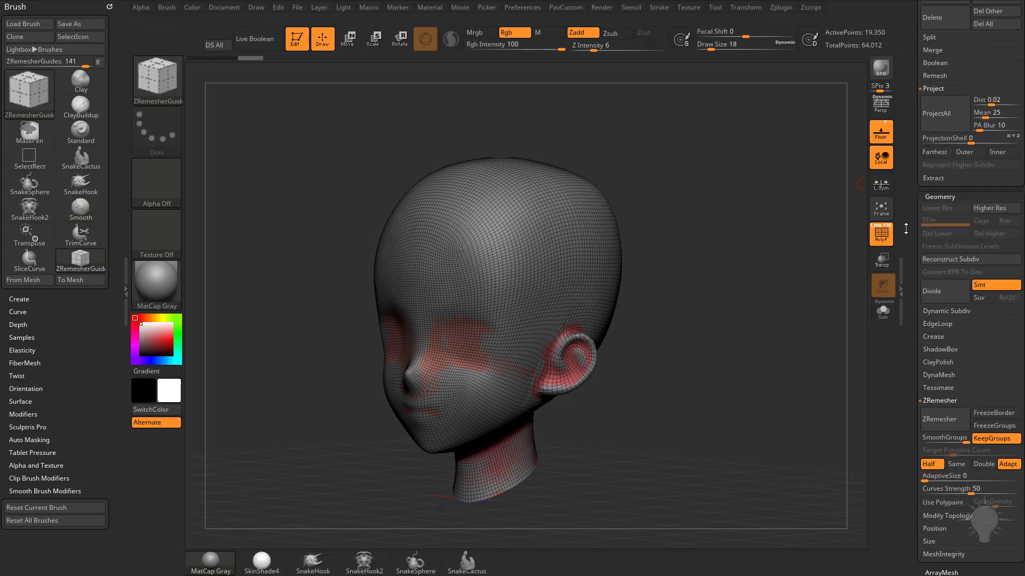
{"action": "scroll", "coordinate": [957, 213], "scroll_direction": "up", "scroll_amount": 10}
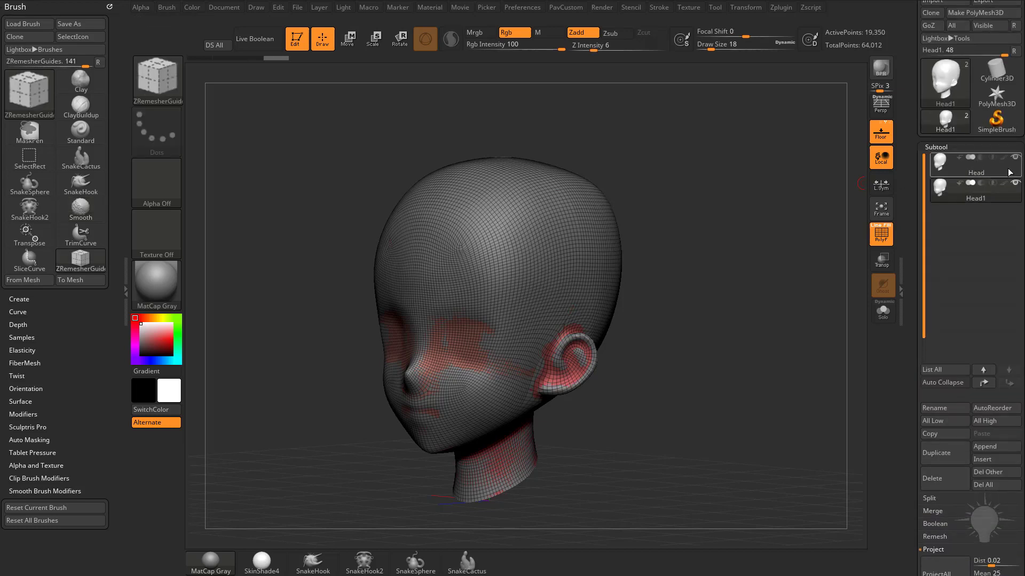
{"action": "scroll", "coordinate": [977, 160], "scroll_direction": "down", "scroll_amount": 1}
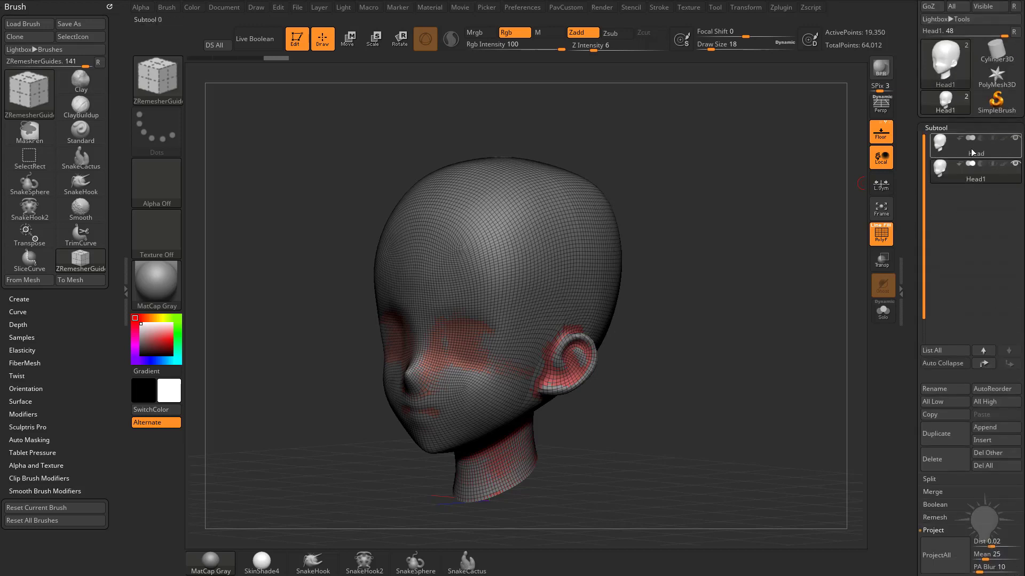
{"action": "left_click_drag", "start_coordinate": [910, 210], "coordinate": [900, 85]}
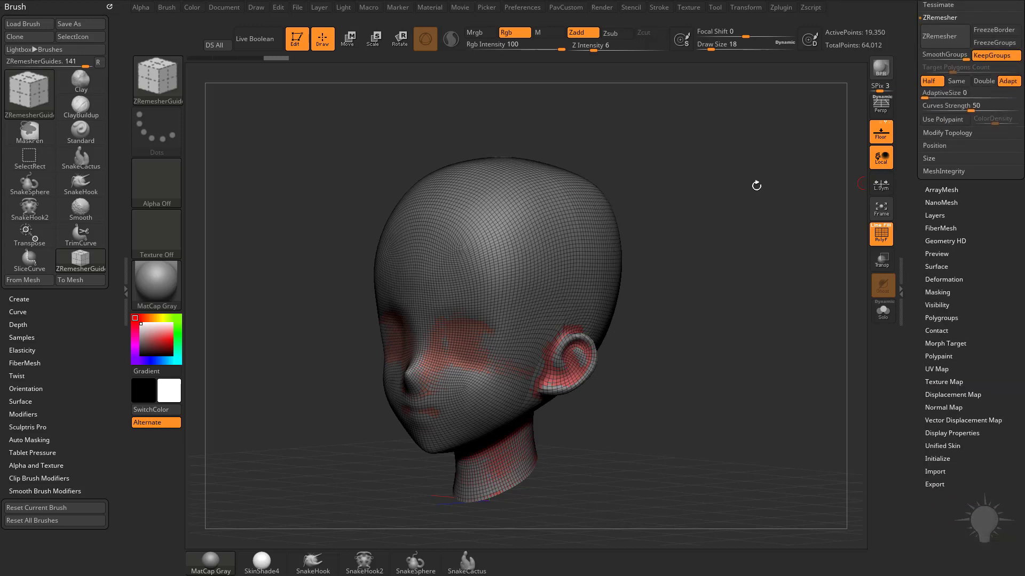
Remesh the duplicated head two more times at Half, isolating it with Solo between the two passes
{"action": "left_click_drag", "start_coordinate": [756, 186], "coordinate": [498, 267]}
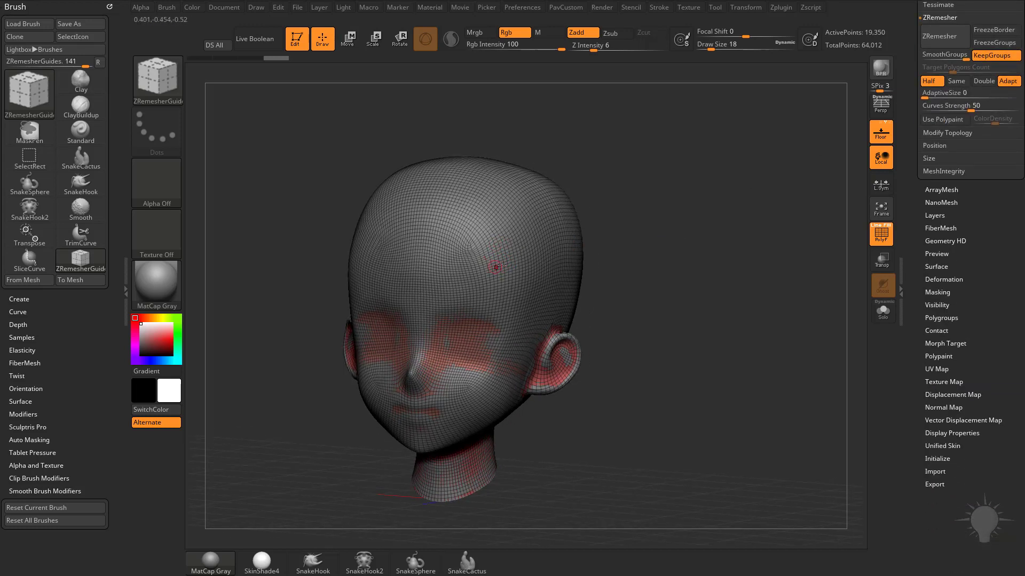
{"action": "left_click_drag", "start_coordinate": [719, 263], "coordinate": [733, 243]}
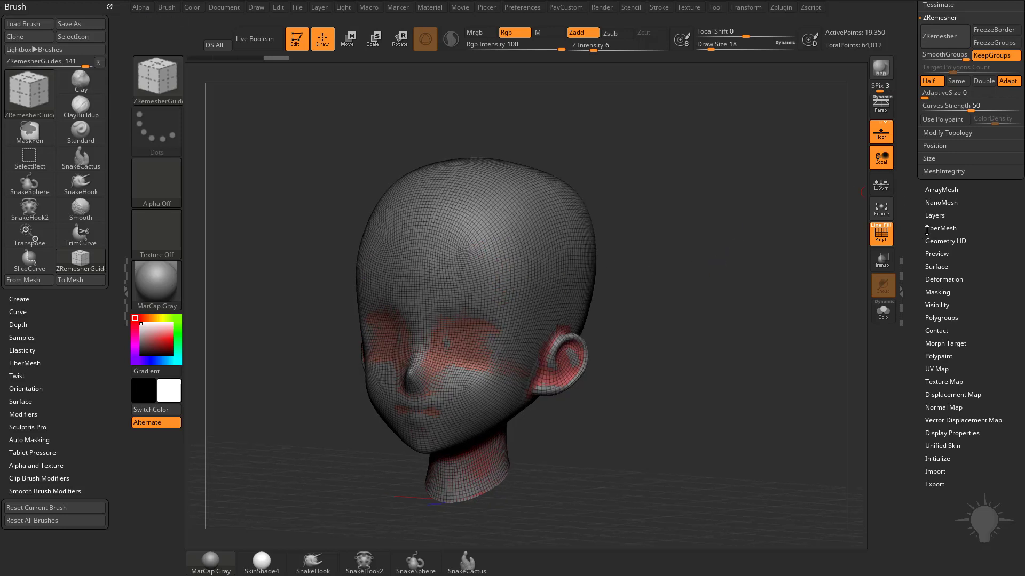
{"action": "scroll", "coordinate": [926, 230], "scroll_direction": "up", "scroll_amount": 5}
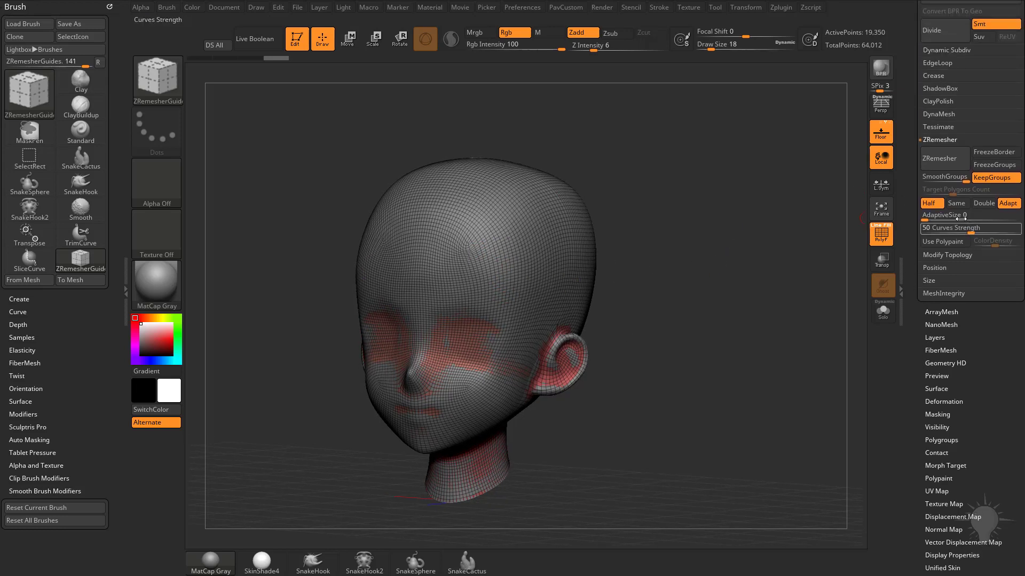
{"action": "left_click", "coordinate": [942, 160]}
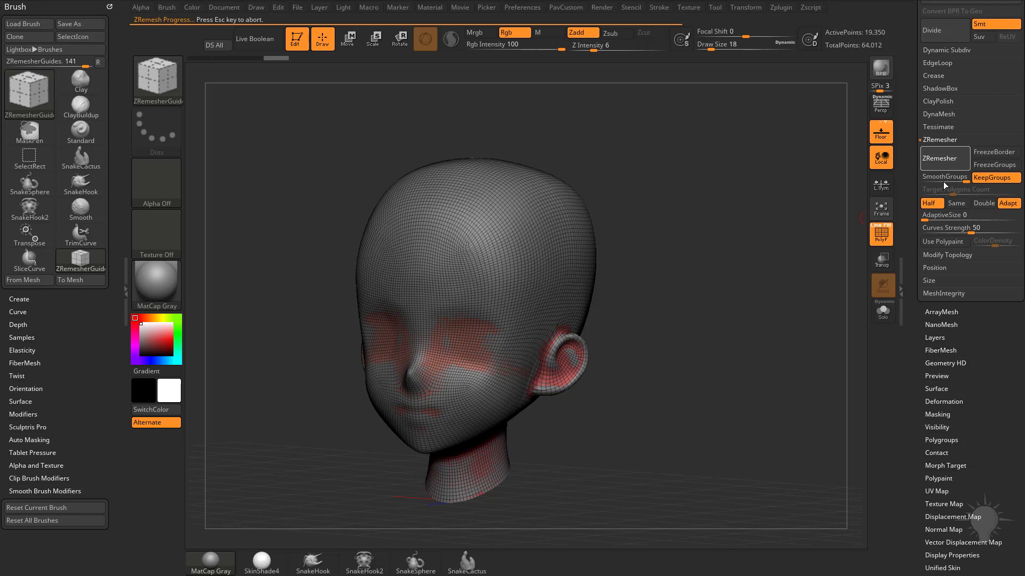
{"action": "left_click", "coordinate": [883, 312]}
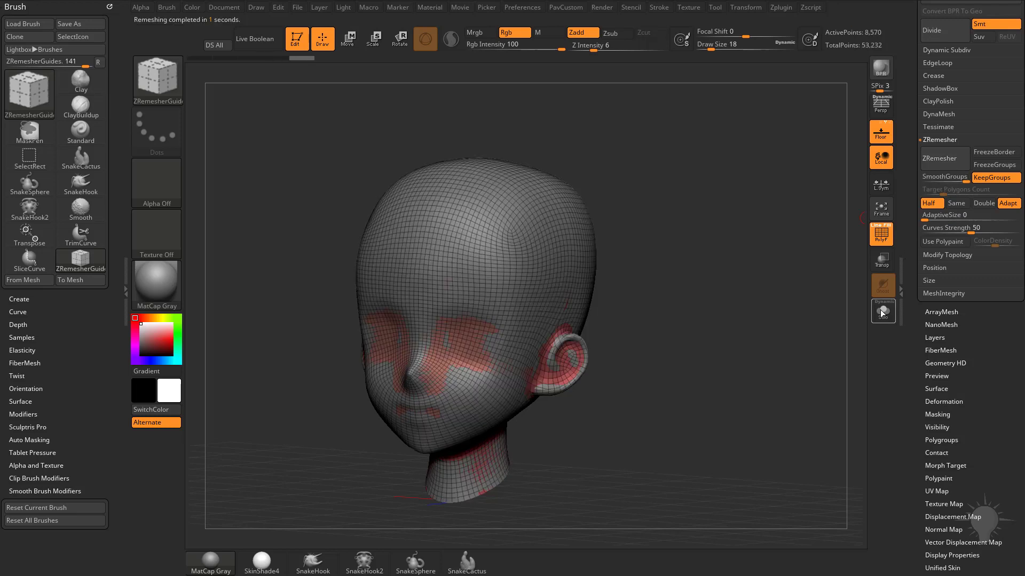
{"action": "left_click", "coordinate": [943, 165]}
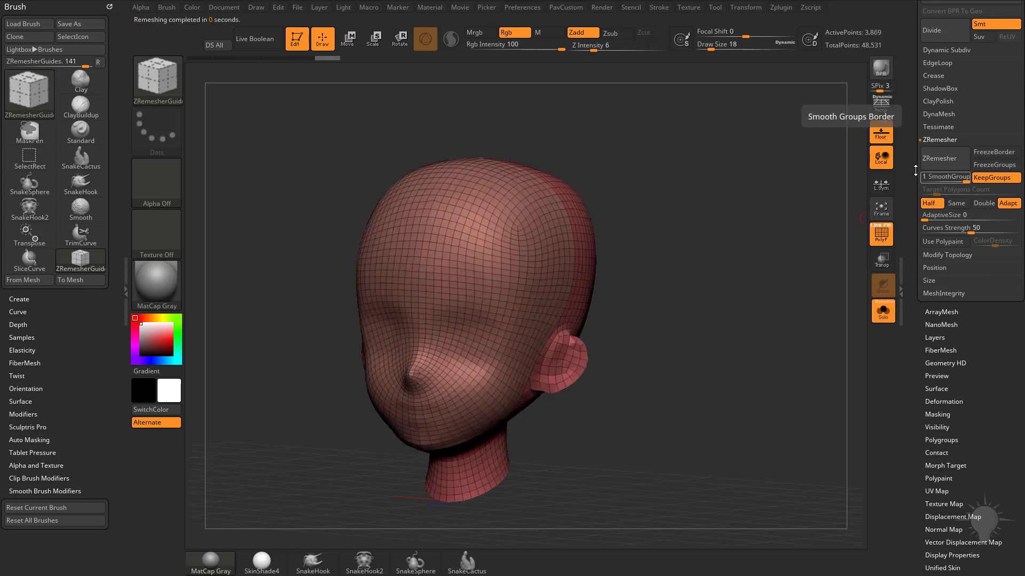
Remesh the isolated head once more at Half and inspect its topology from the front and side
{"action": "scroll", "coordinate": [916, 170], "scroll_direction": "up", "scroll_amount": 6}
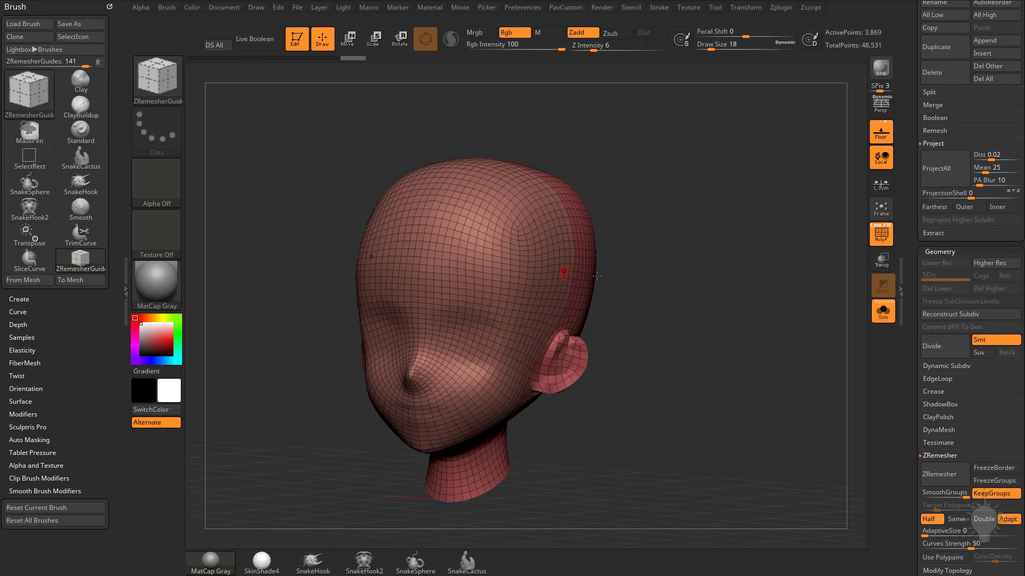
{"action": "left_click_drag", "start_coordinate": [914, 301], "coordinate": [914, 144]}
{"action": "right_click_drag", "start_coordinate": [519, 270], "coordinate": [571, 187], "text": "shift"}
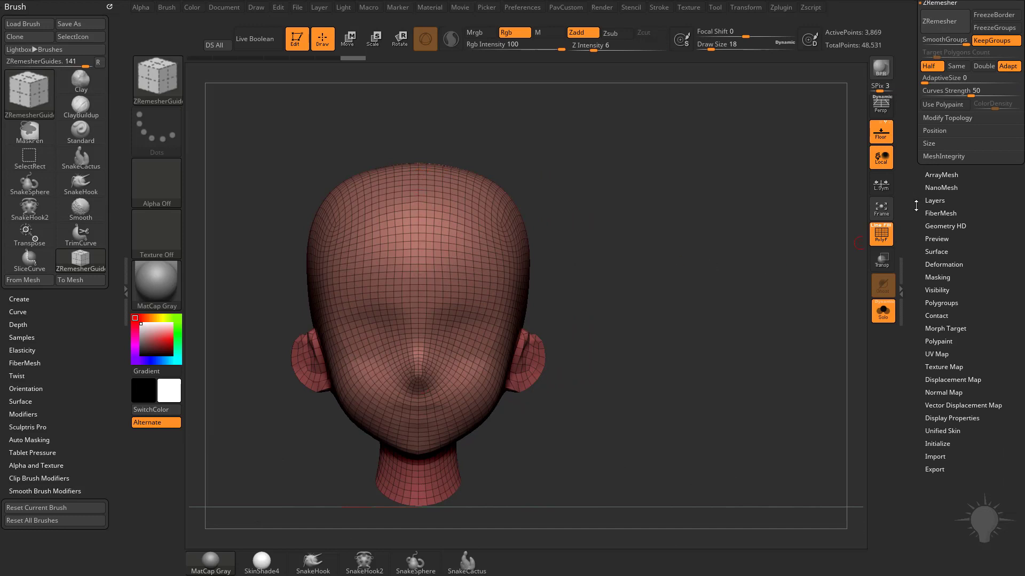
{"action": "left_click_drag", "start_coordinate": [916, 206], "coordinate": [906, 266]}
{"action": "left_click", "coordinate": [946, 144]}
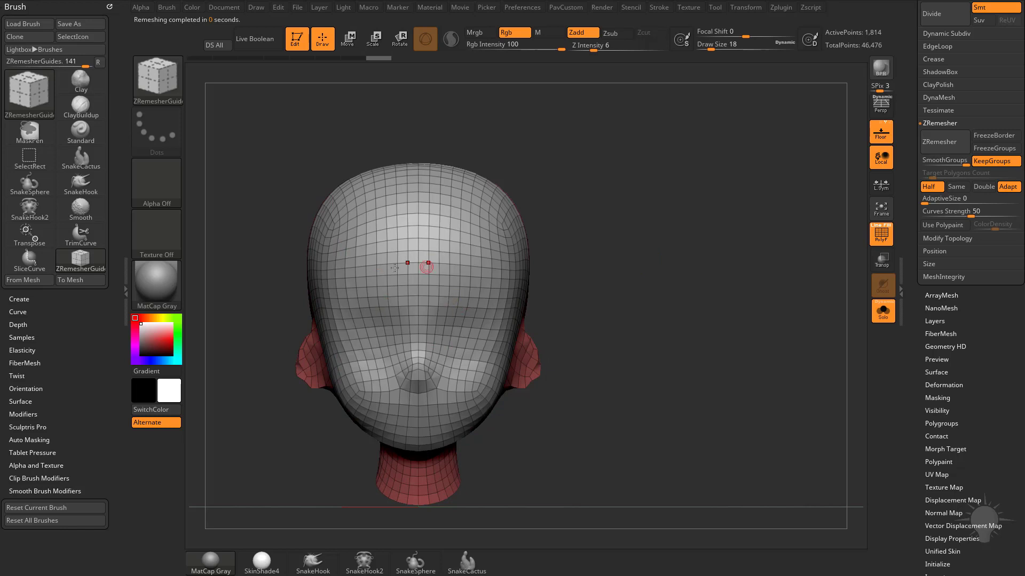
{"action": "left_click_drag", "start_coordinate": [606, 270], "coordinate": [529, 288]}
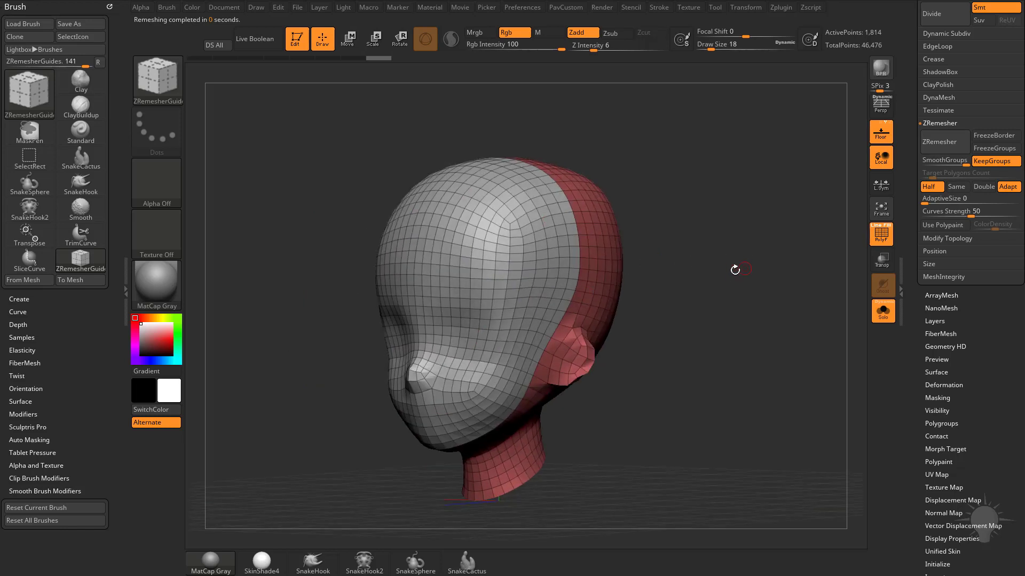
{"action": "left_click_drag", "start_coordinate": [650, 195], "coordinate": [542, 199], "text": "shift"}
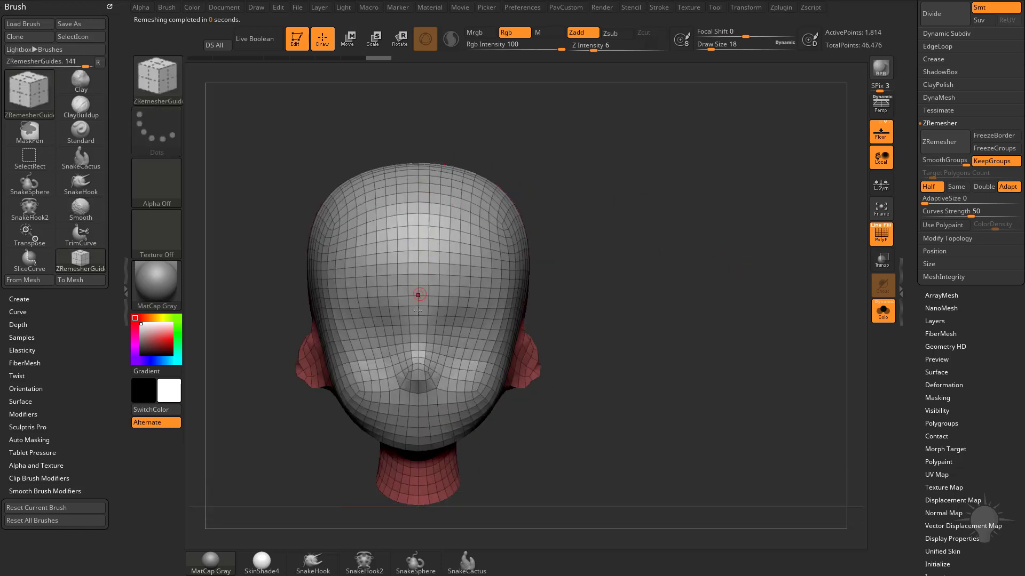